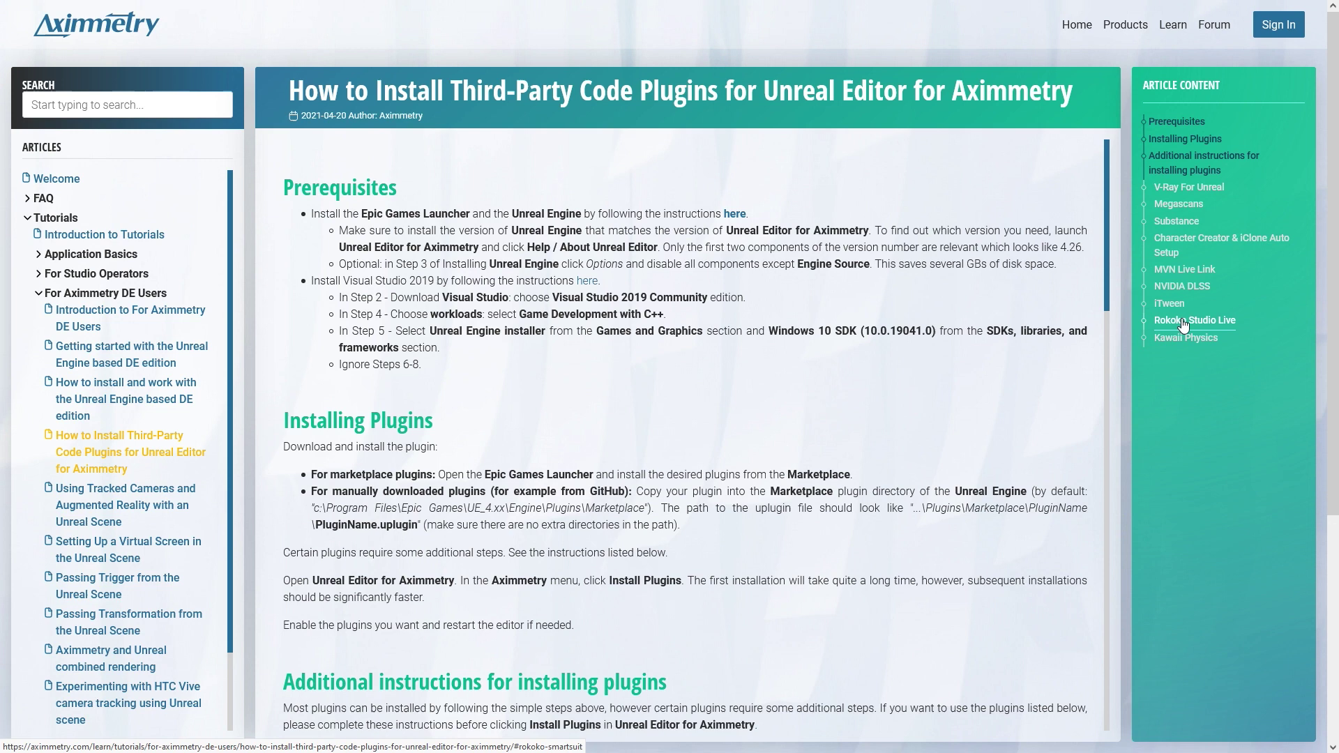
Step: Jump to the Rokoko Studio Live section of the Aximmetry article
click(1184, 322)
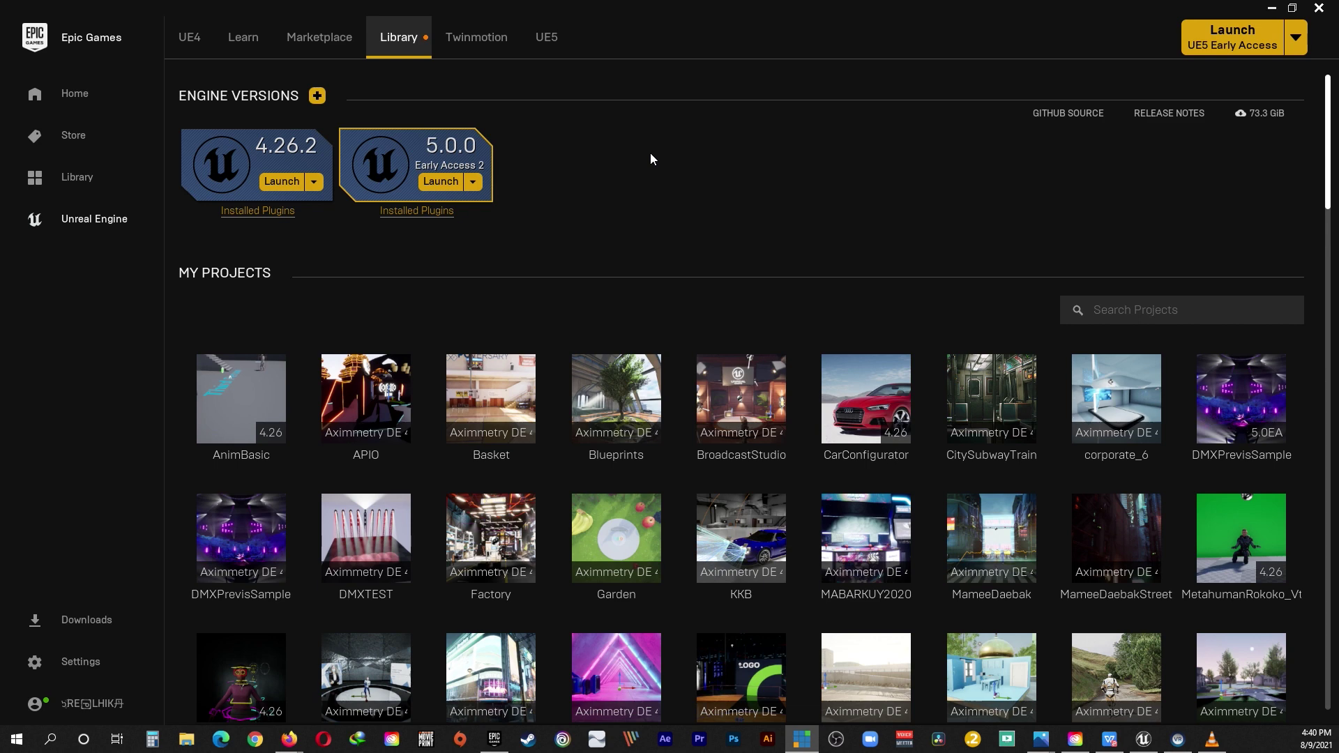
Step: Search the Marketplace for 'rokoko' and open the Rokoko Studio Live product page
click(319, 35)
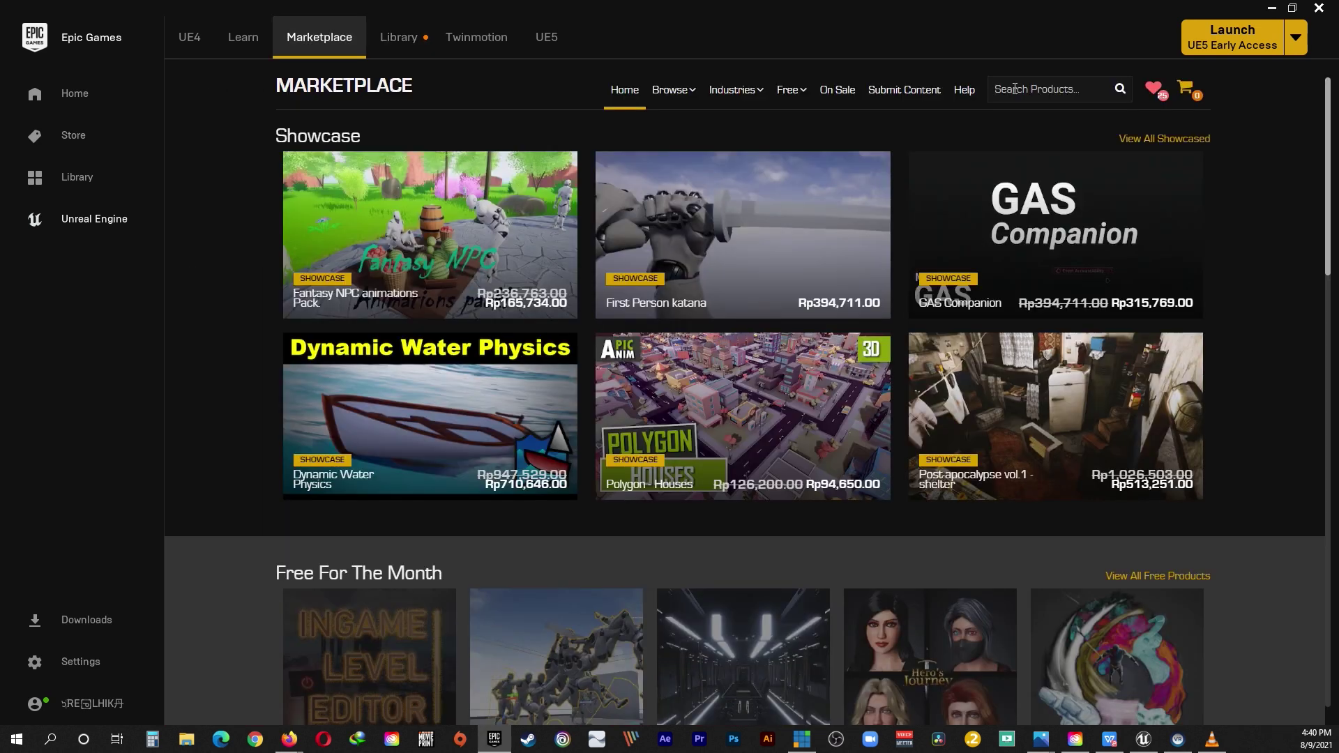
click(1015, 89)
text(rokoko)
key(Return)
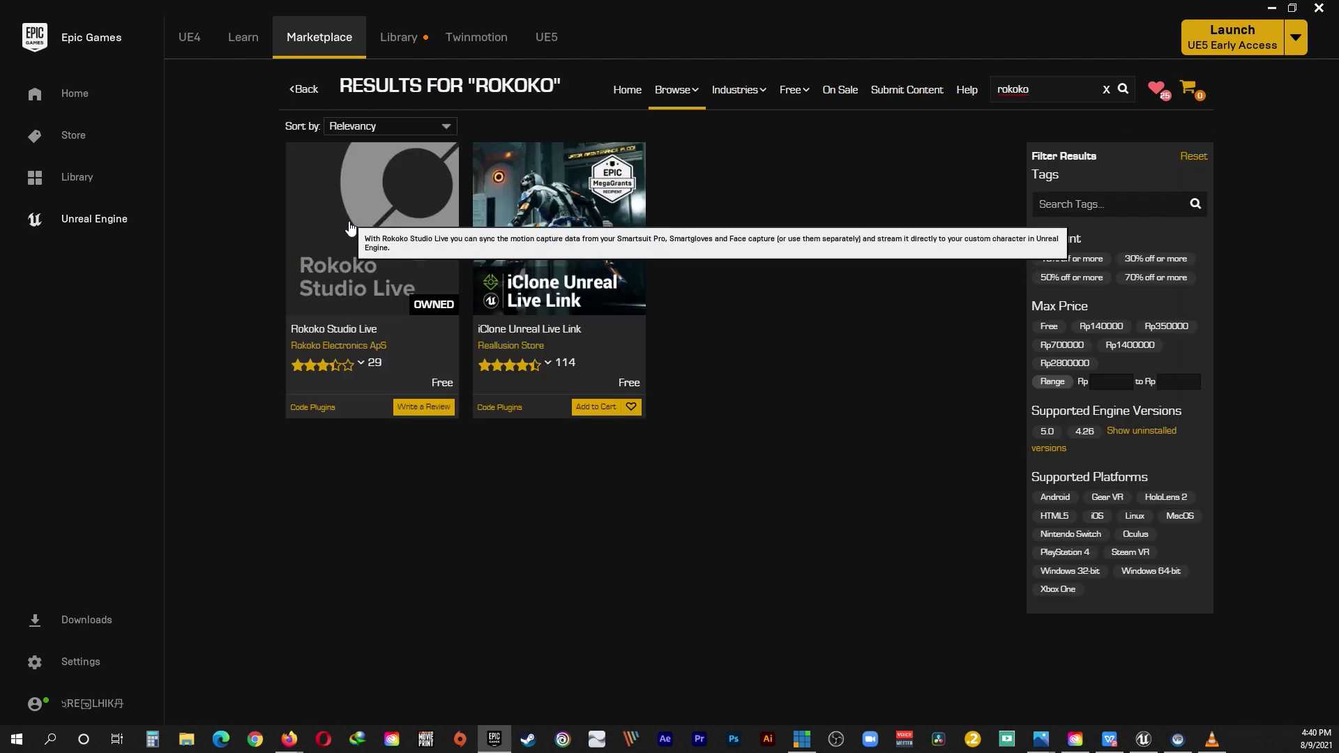
click(350, 229)
Step: Install Rokoko Studio Live into engine 4.26 and launch Unreal Engine 4.26.2
click(923, 377)
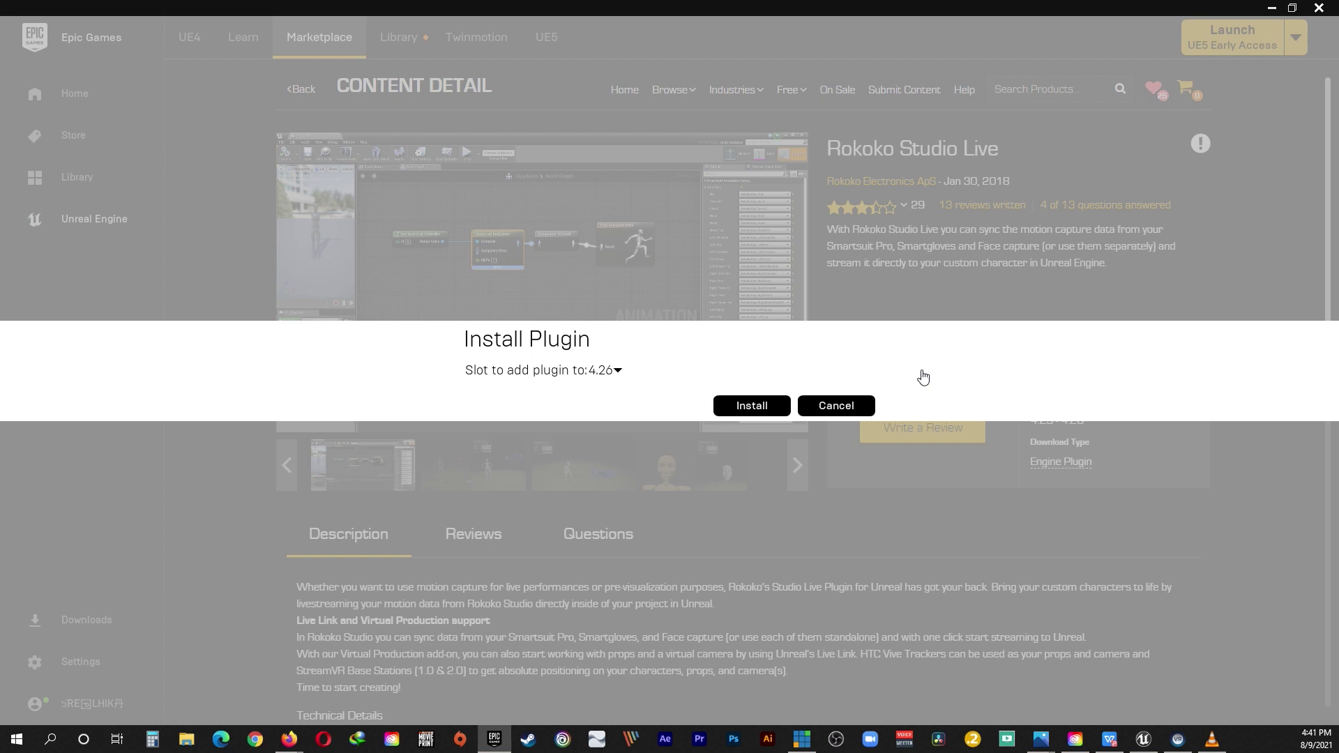
click(761, 407)
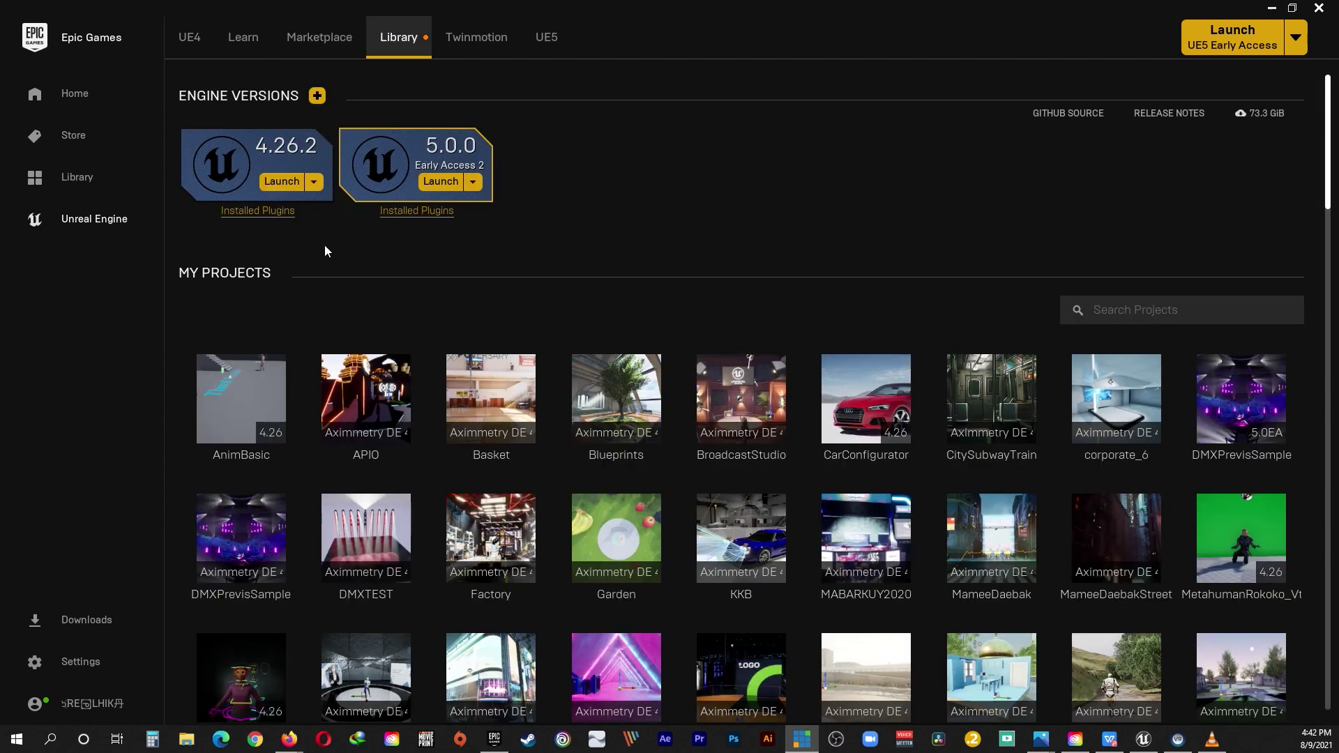
click(282, 181)
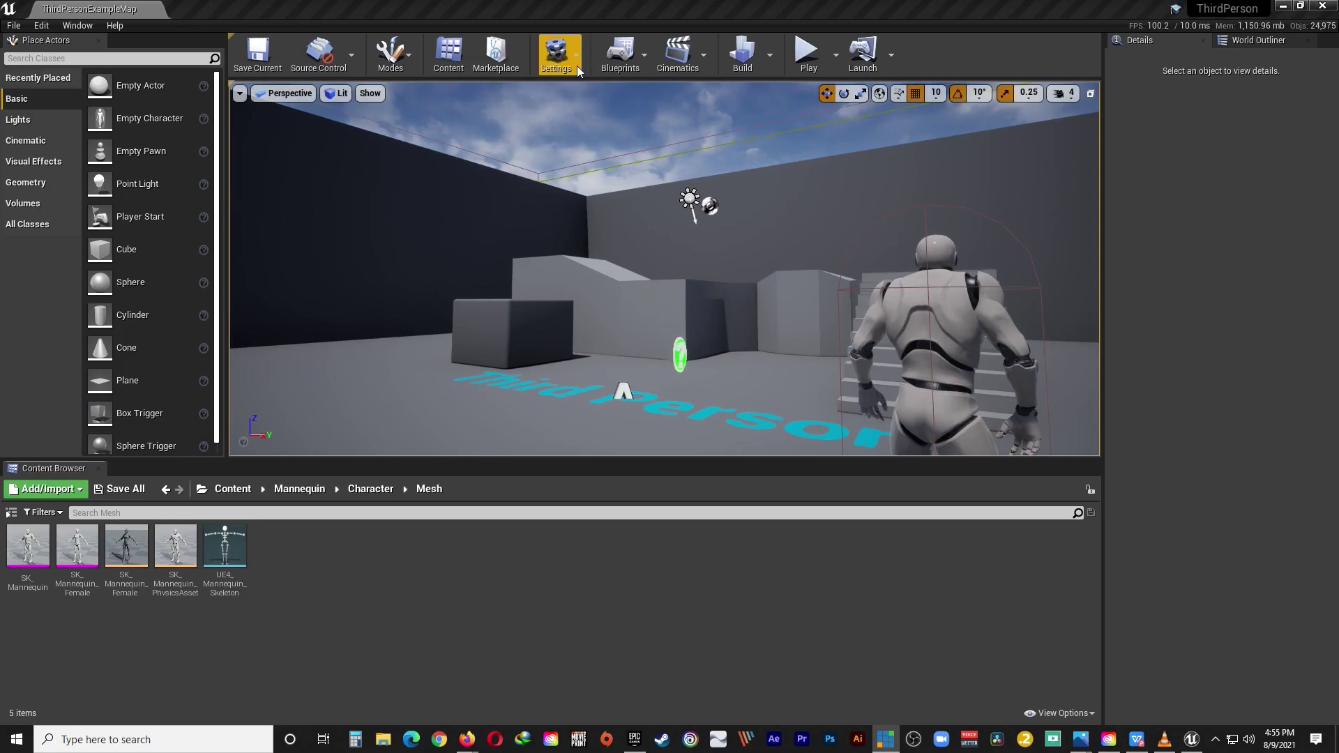
Step: Filter the Plugins browser by 'rokok' to find Rokoko Studio Live
click(578, 70)
click(584, 127)
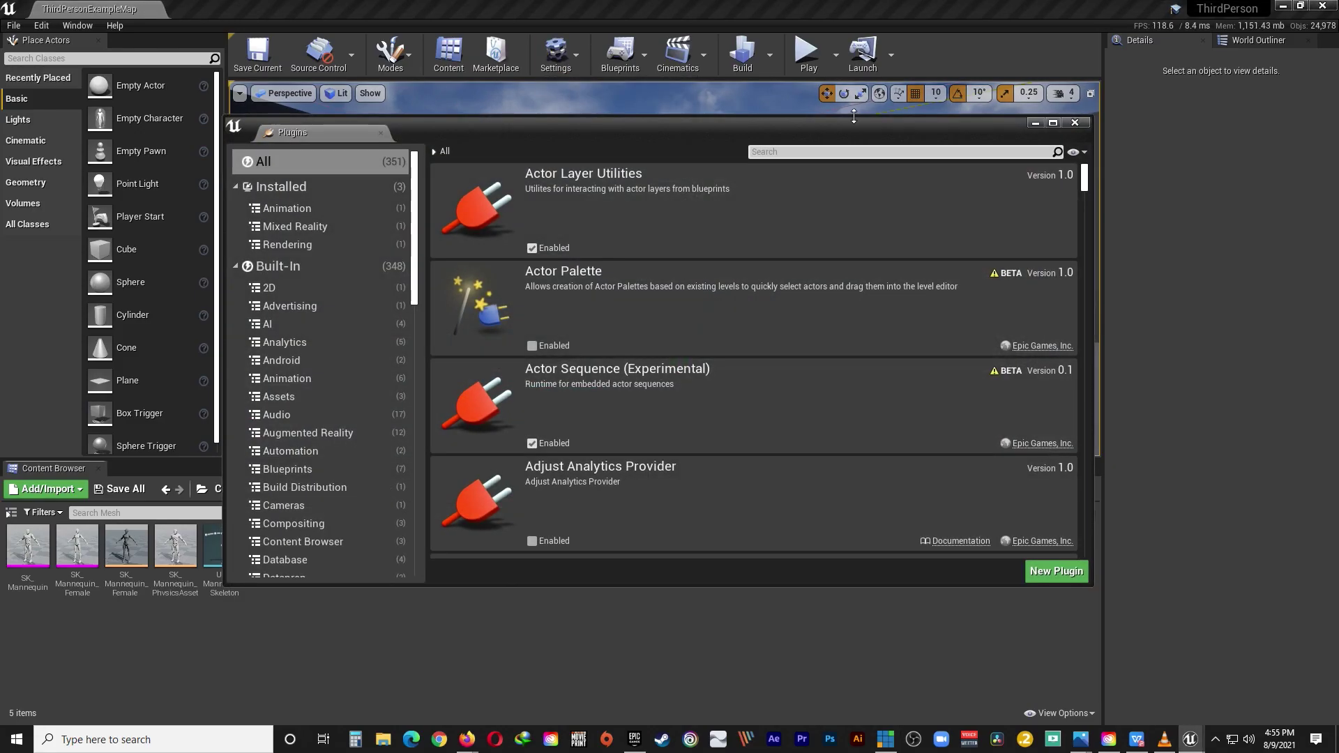
text(rokok)
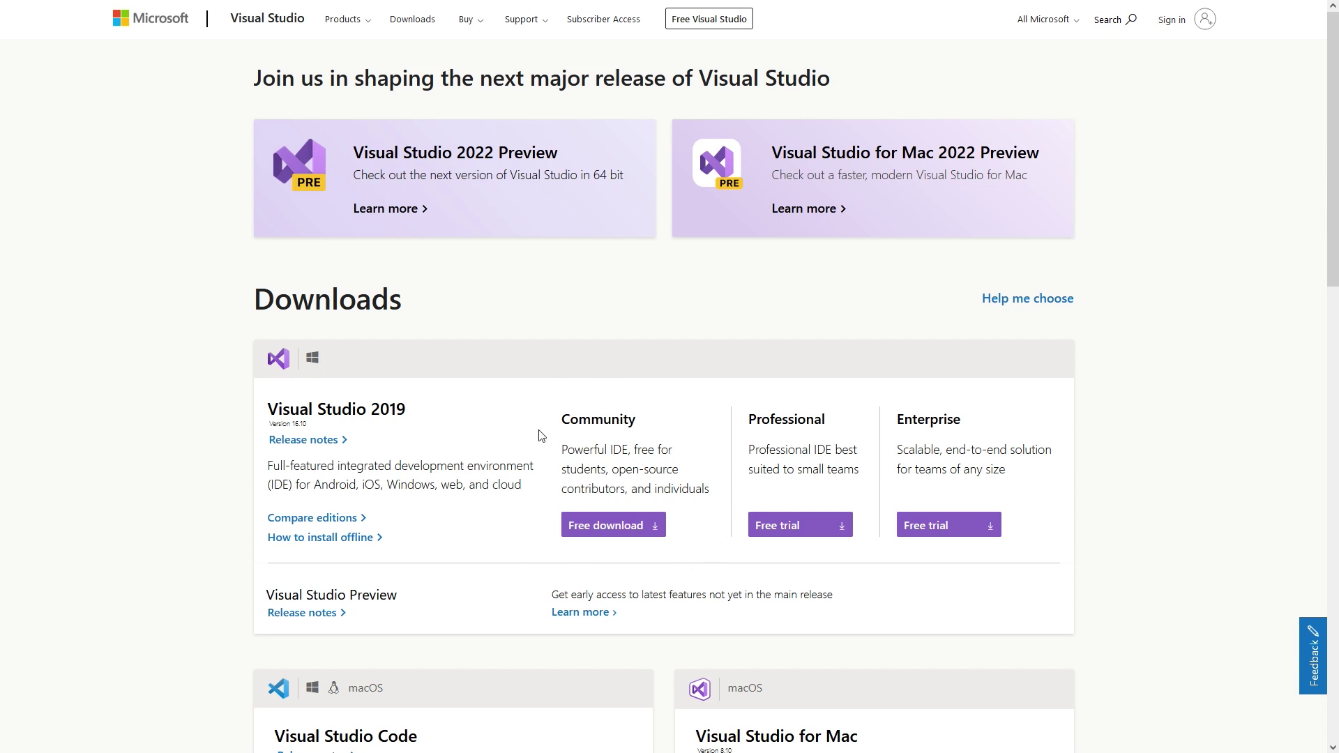
Step: Download the free Visual Studio 2019 Community installer
click(614, 528)
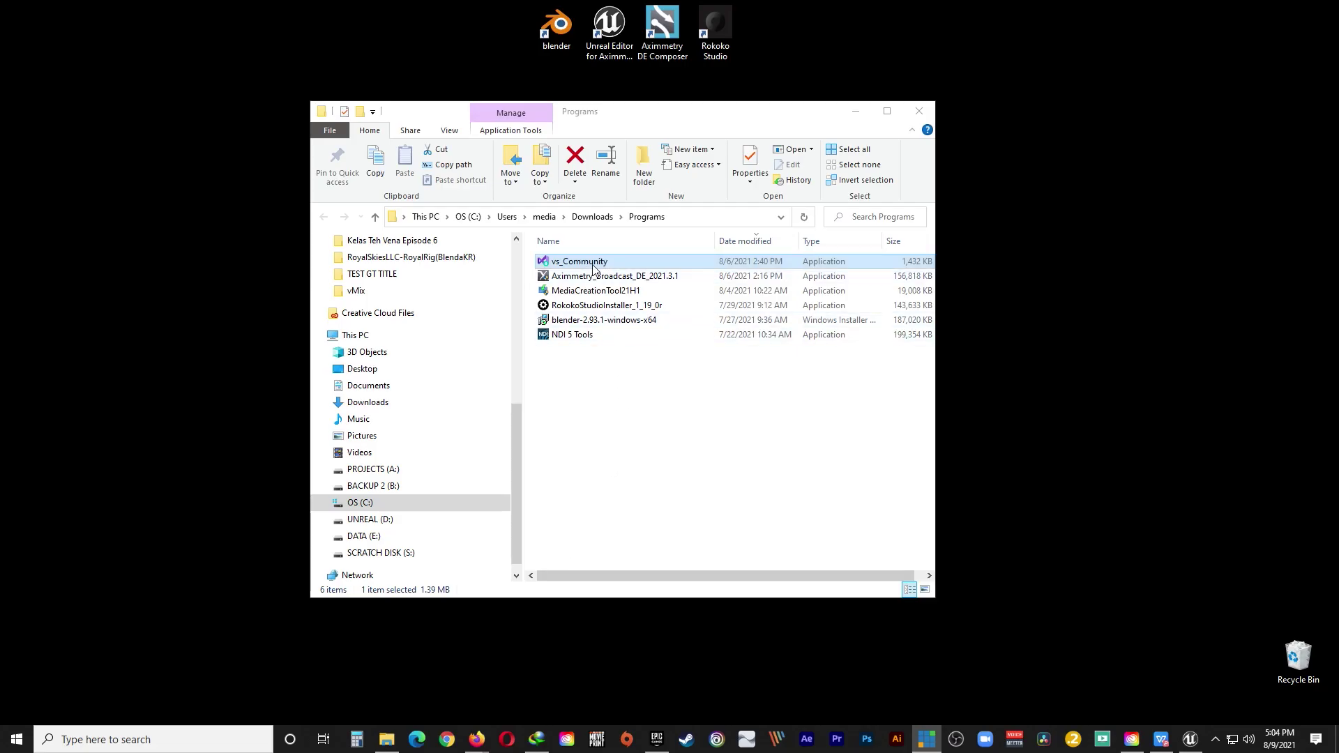
Step: Run vs_Community and add Unreal Engine installer and Windows 10 SDK 10.0.19041.0 under Game development with C++
double_click(593, 268)
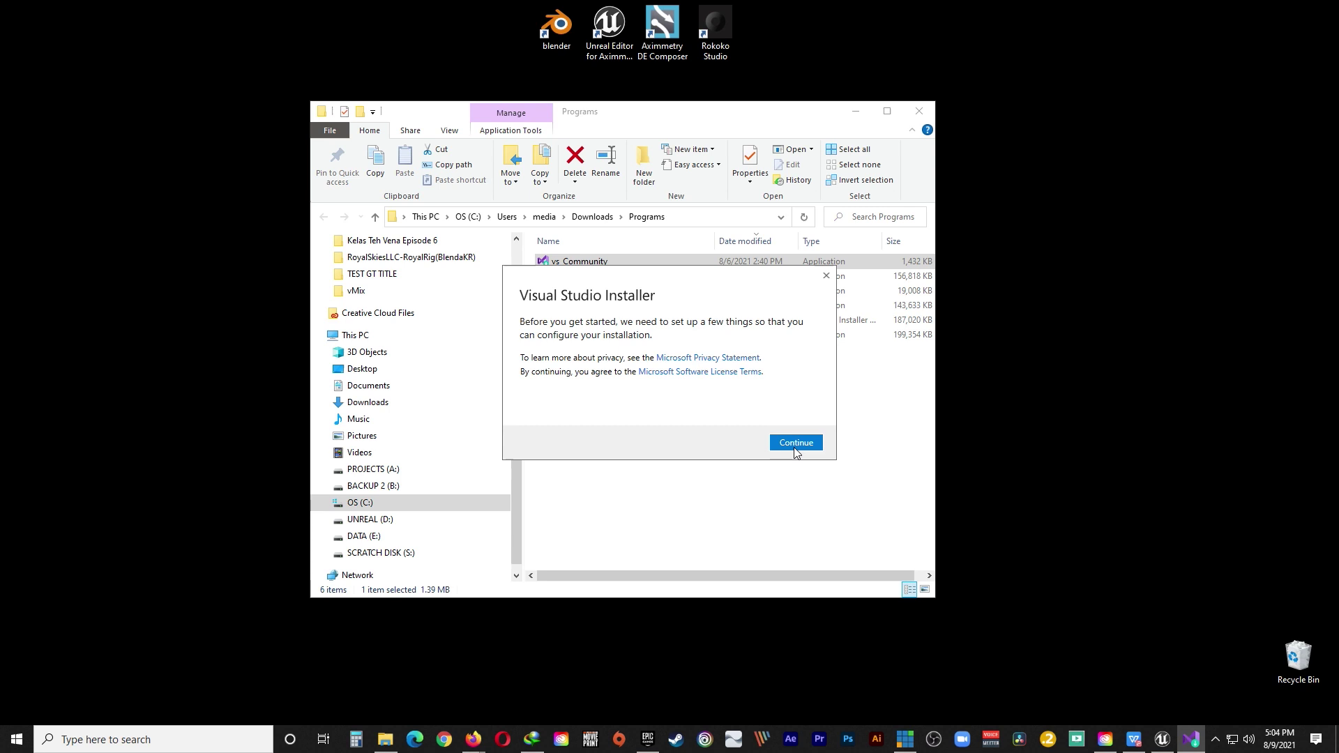
click(795, 446)
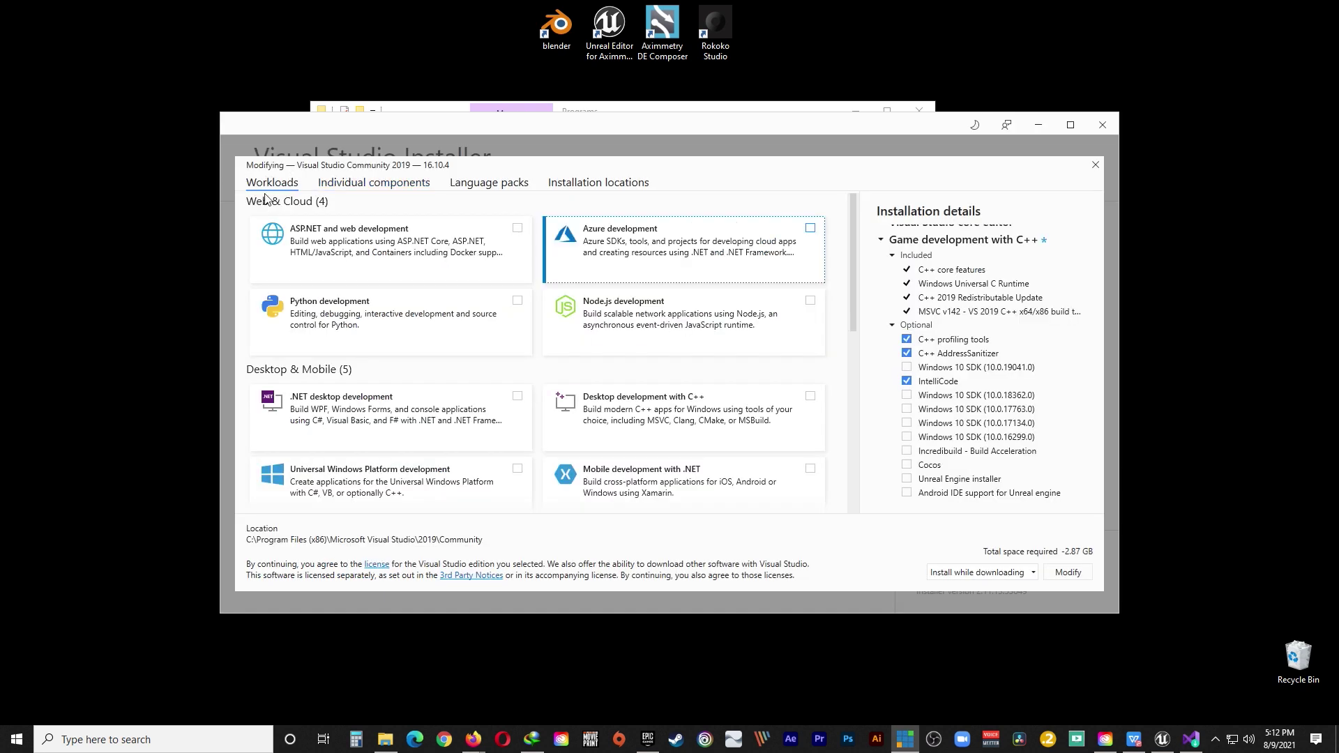
scroll(599, 297, down, 10)
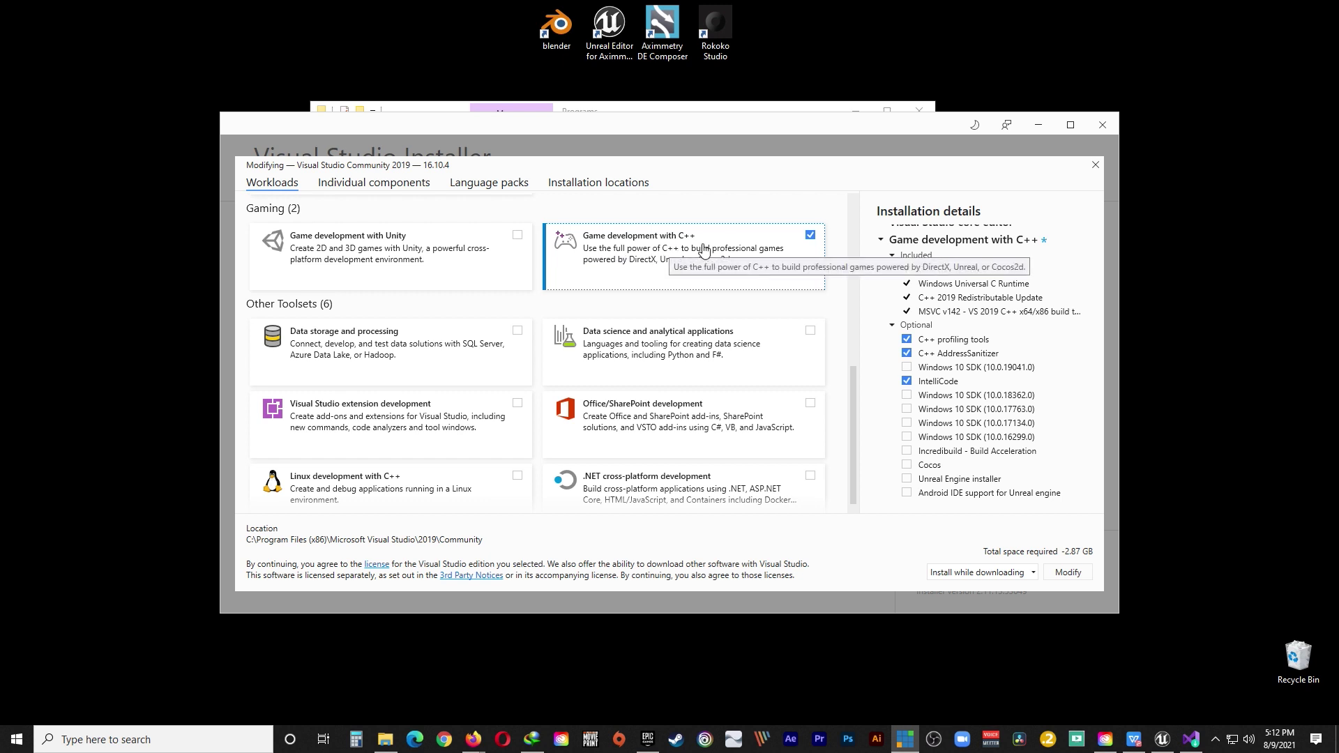
click(808, 239)
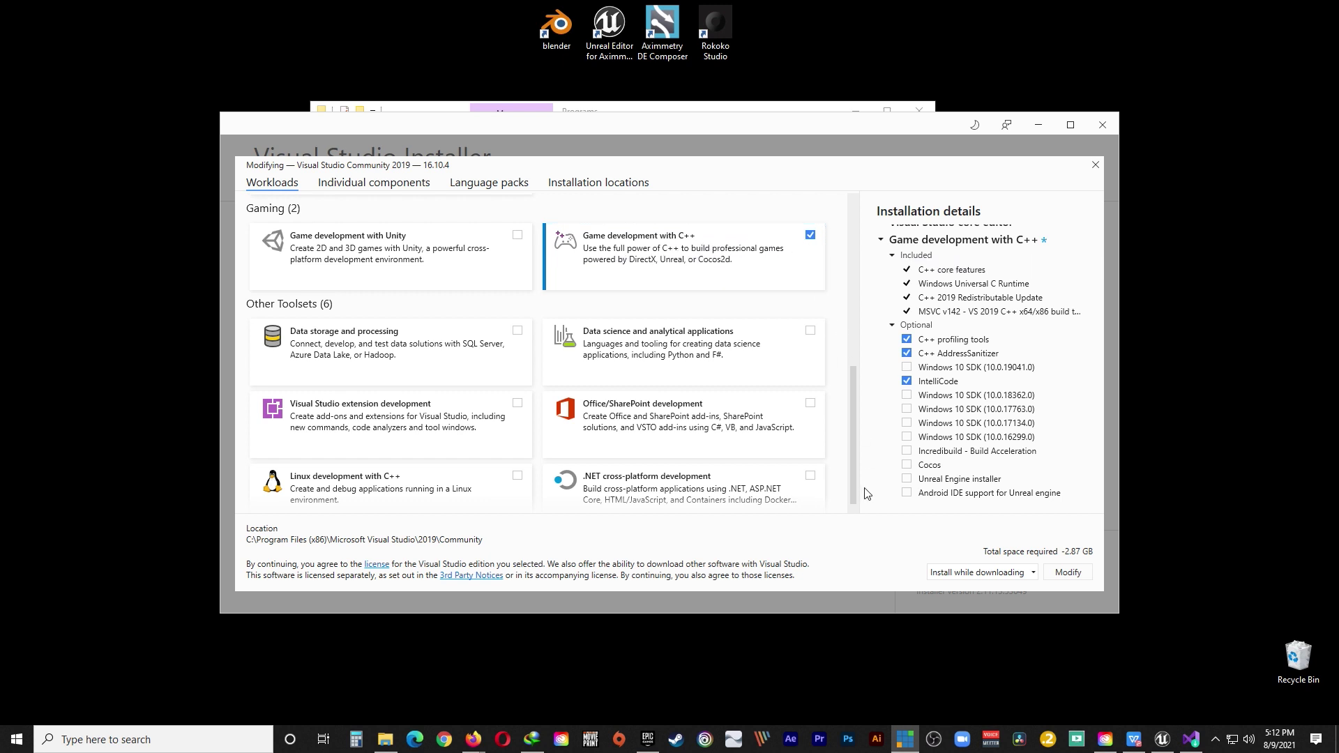
click(907, 480)
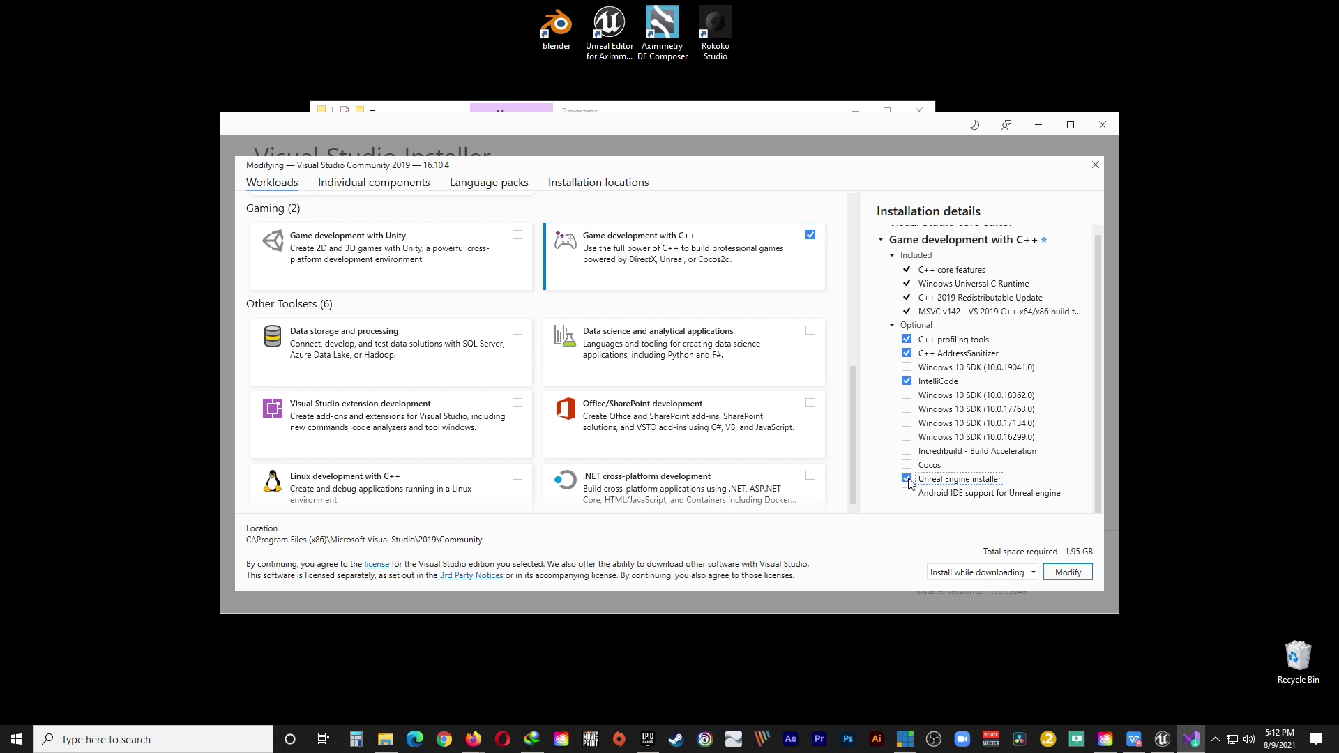
click(907, 479)
click(907, 368)
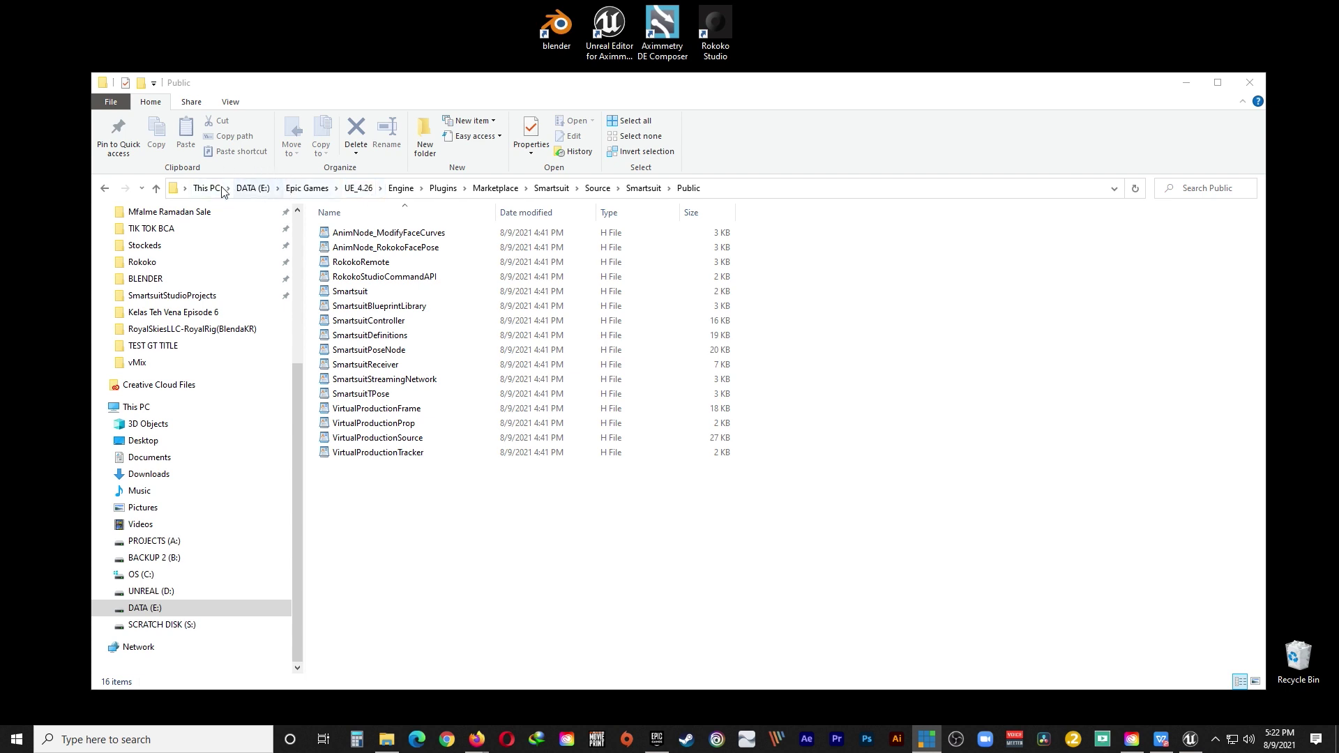
Step: Browse from Epic Games into UE_4.26\Engine\Plugins\Marketplace
click(308, 189)
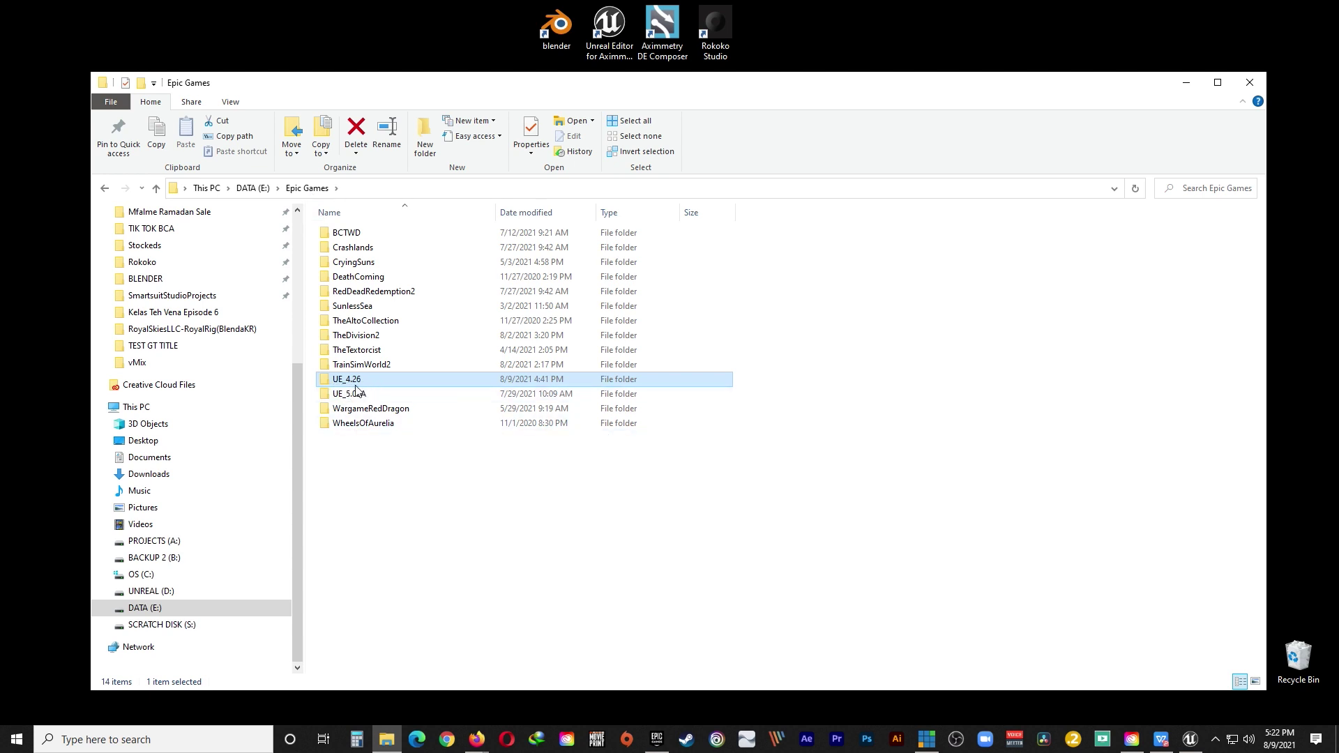
double_click(352, 380)
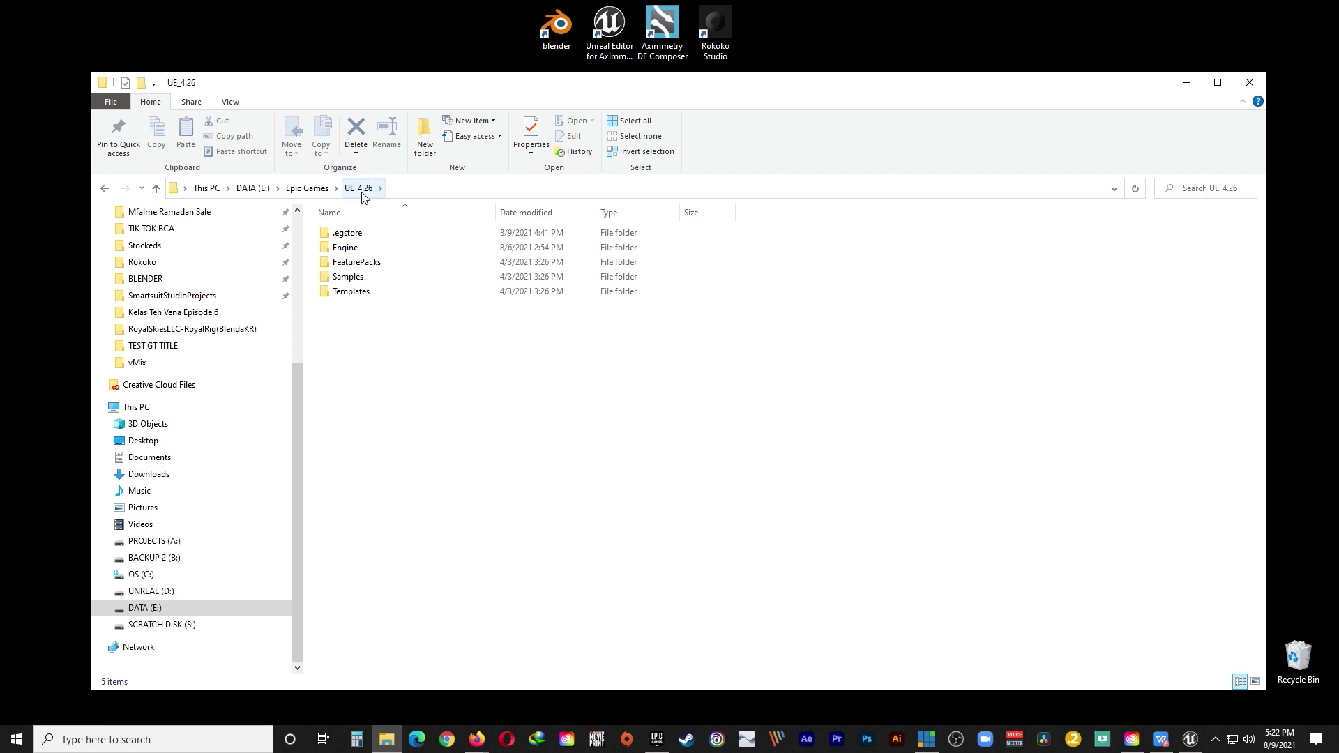
double_click(347, 248)
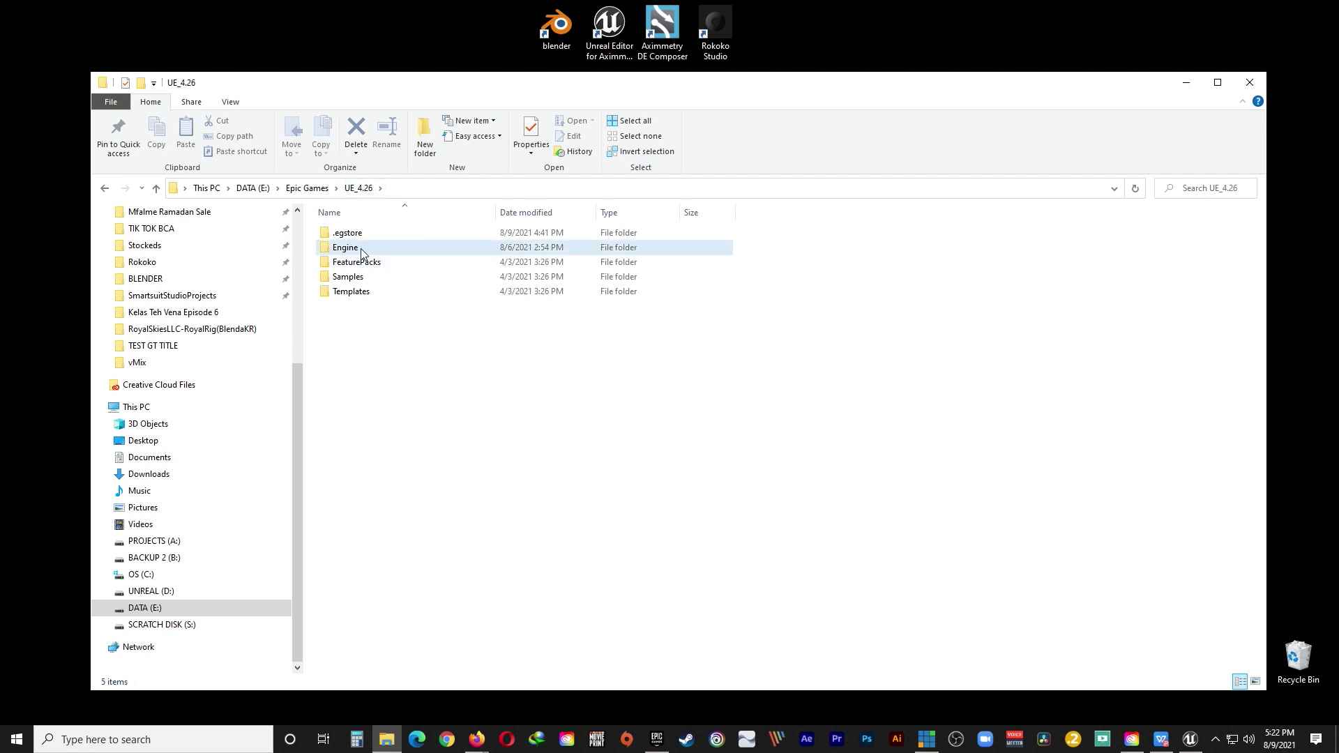
double_click(346, 350)
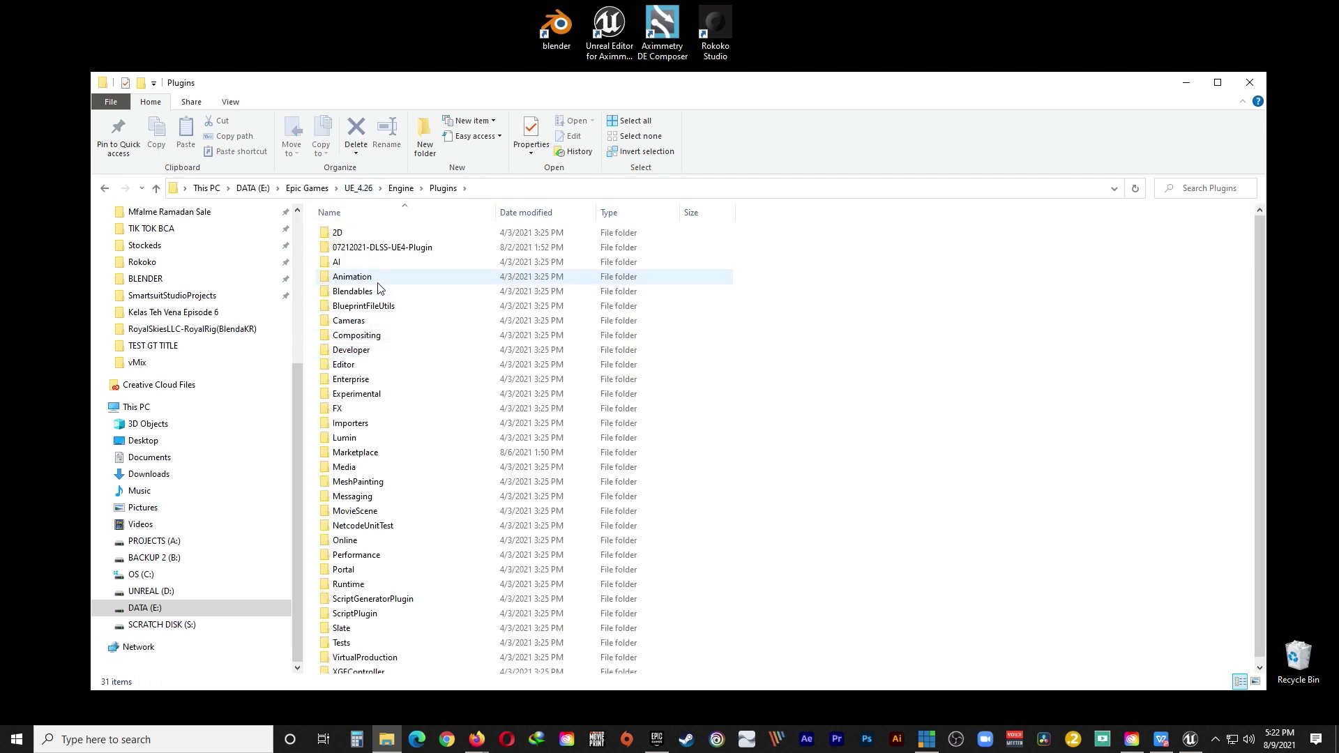
scroll(376, 516, down, 1)
double_click(368, 446)
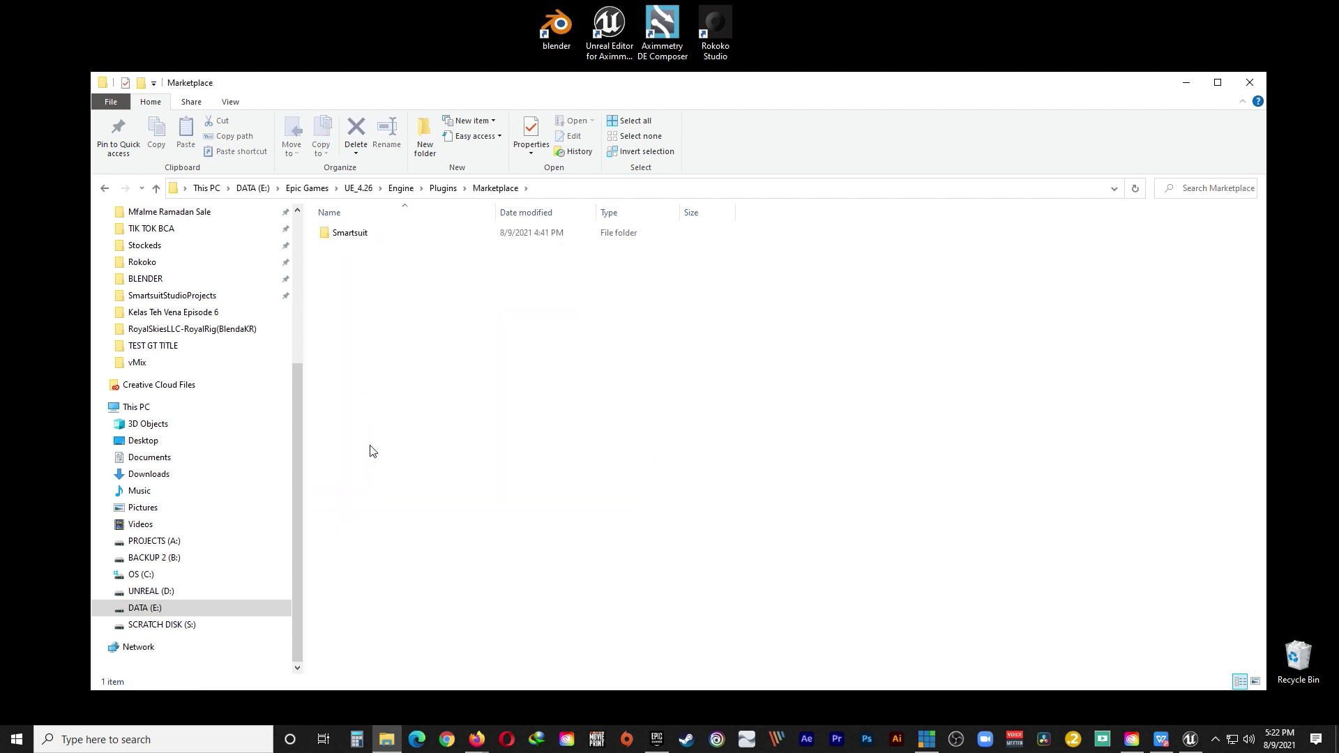
Step: Go into Smartsuit\Source\Smartsuit\Public and bring up options for SmartsuitBlueprintLibrary
double_click(353, 237)
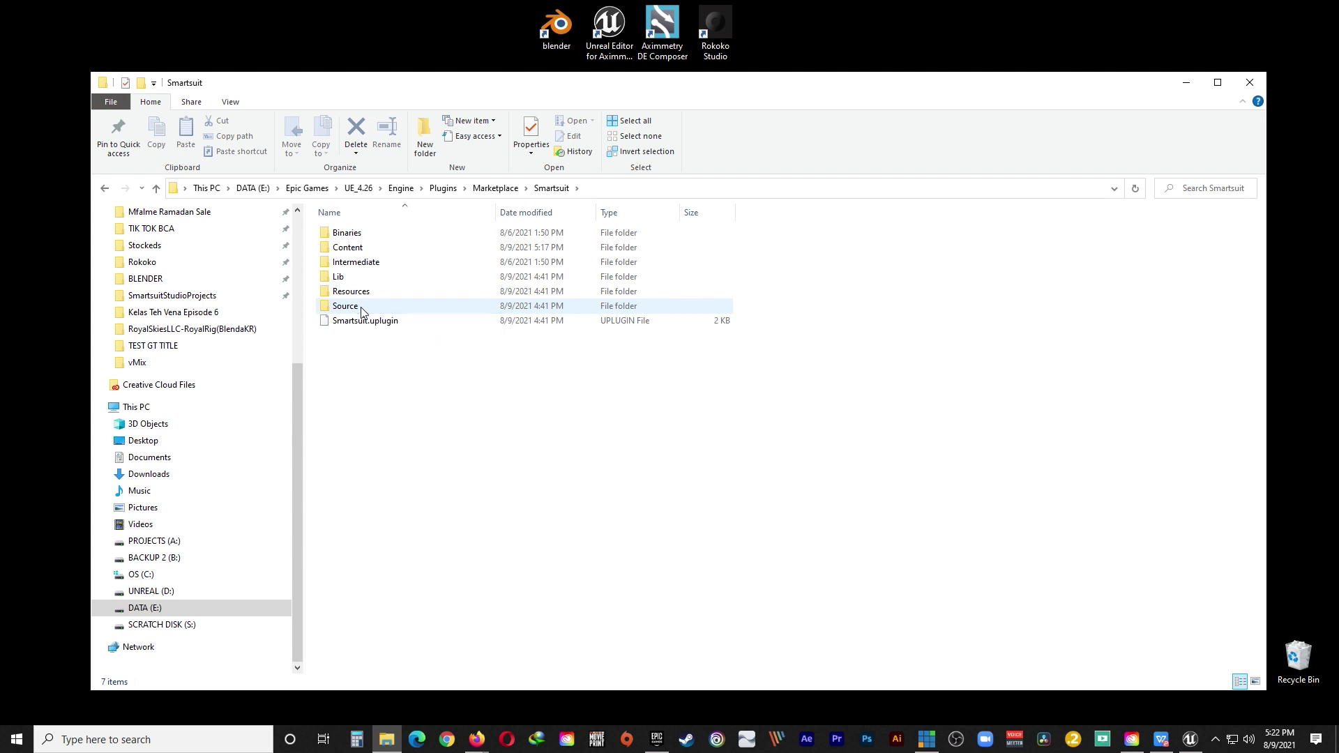
double_click(362, 310)
double_click(368, 234)
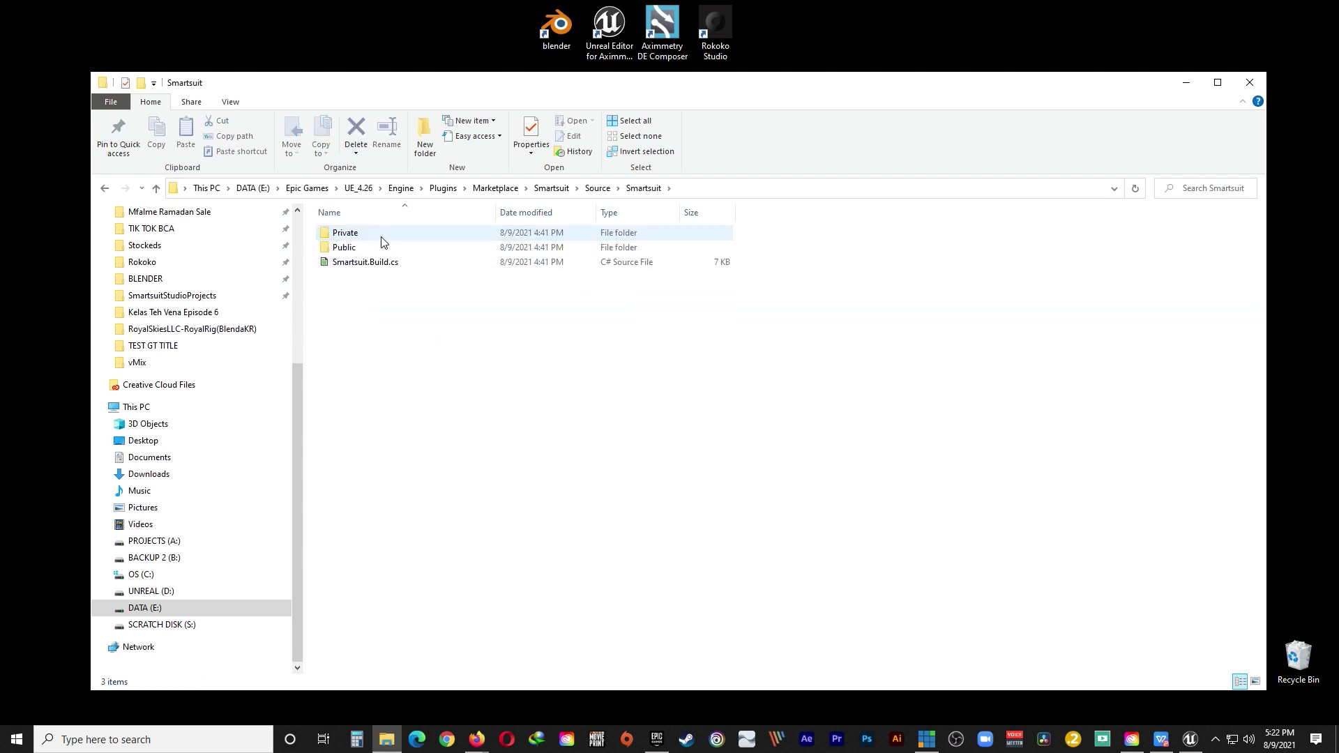
double_click(370, 248)
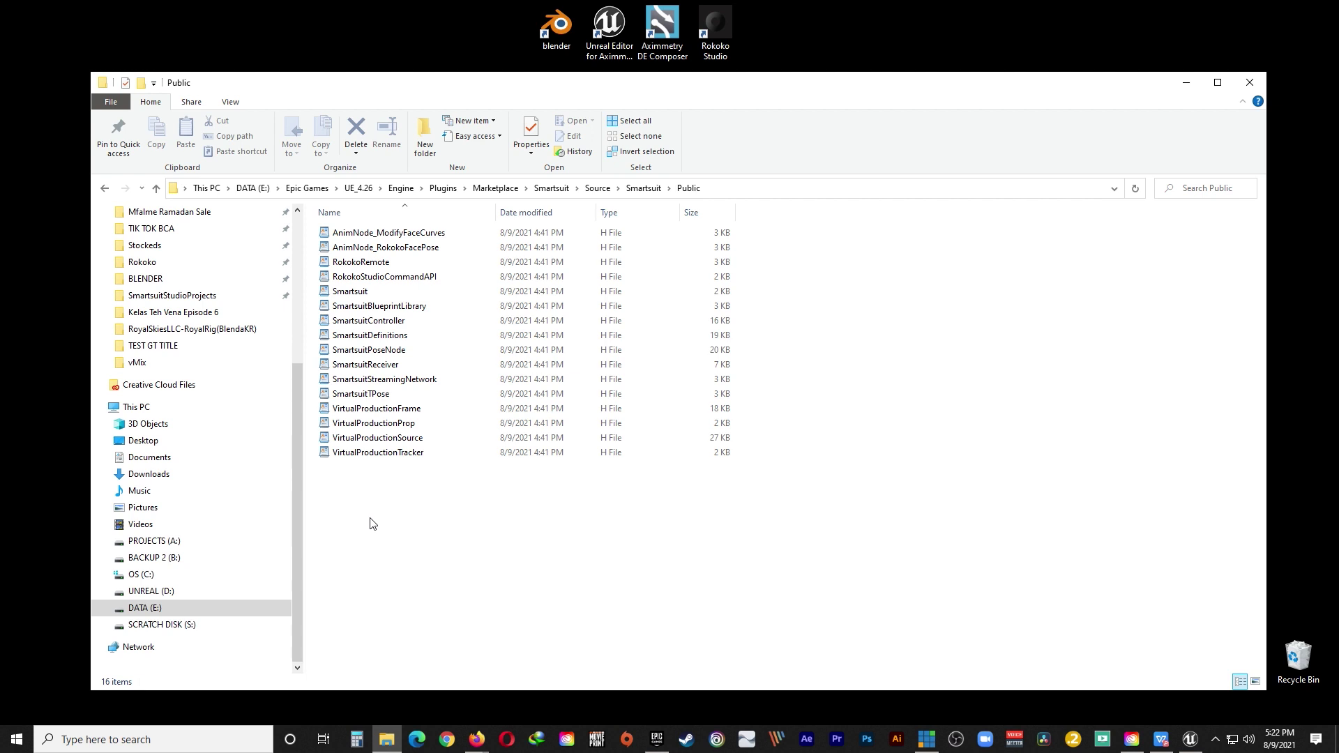
right_click(400, 309)
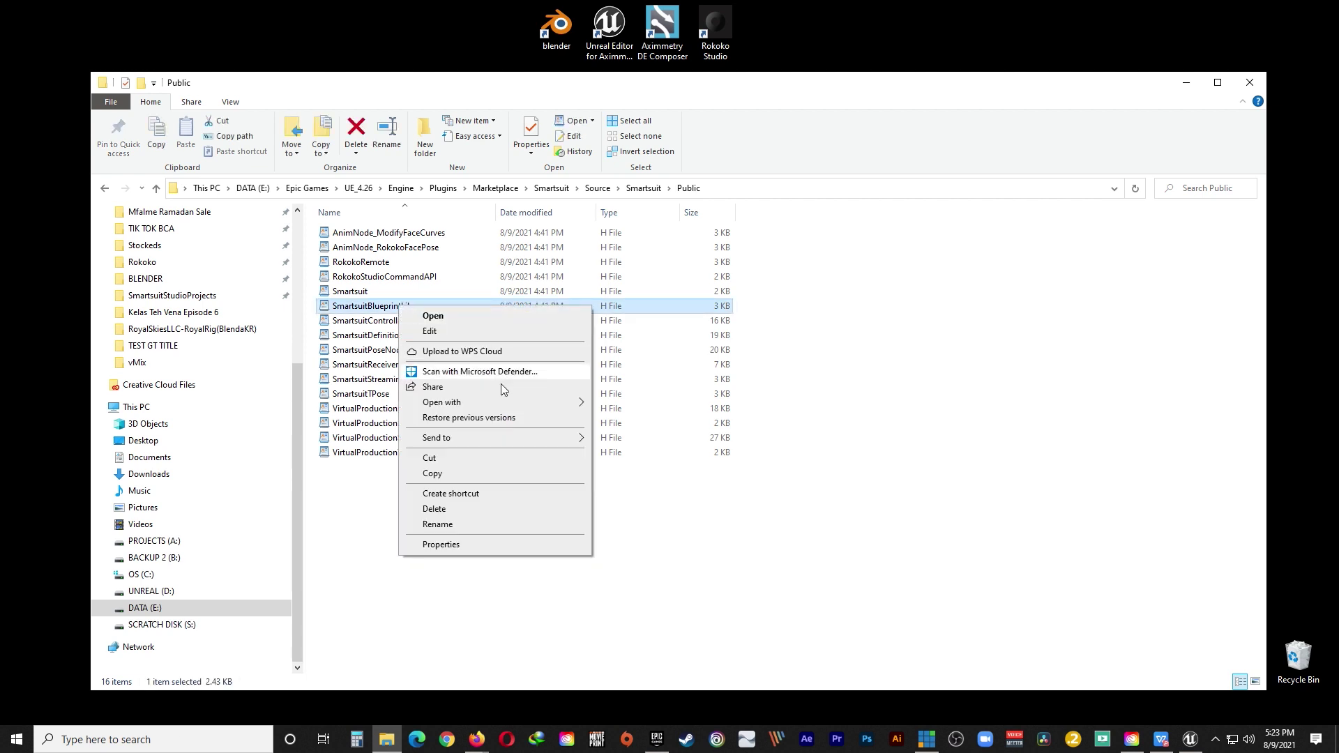
Step: Open the header in WordPad and paste , Category = "Smartsuit" after BlueprintPure above GetPropLocation
mouse_move(480, 406)
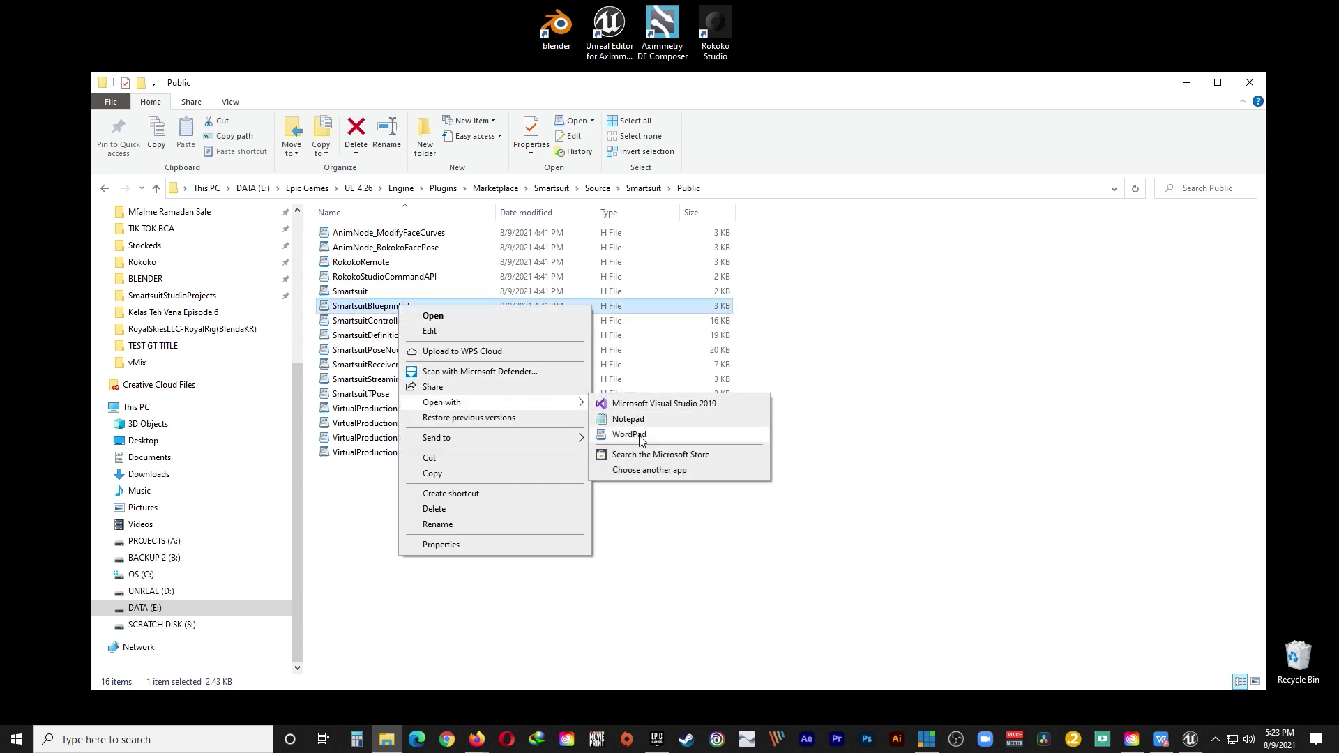
click(631, 432)
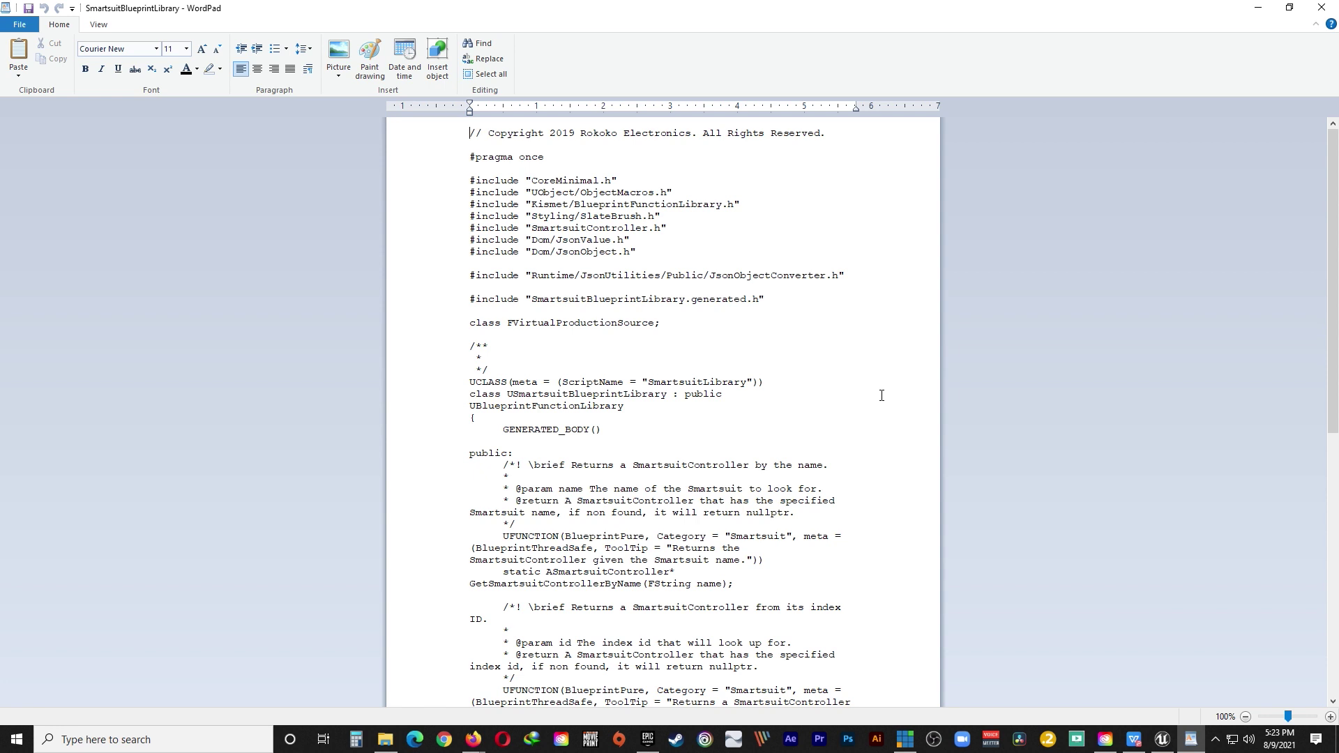
scroll(881, 396, down, 14)
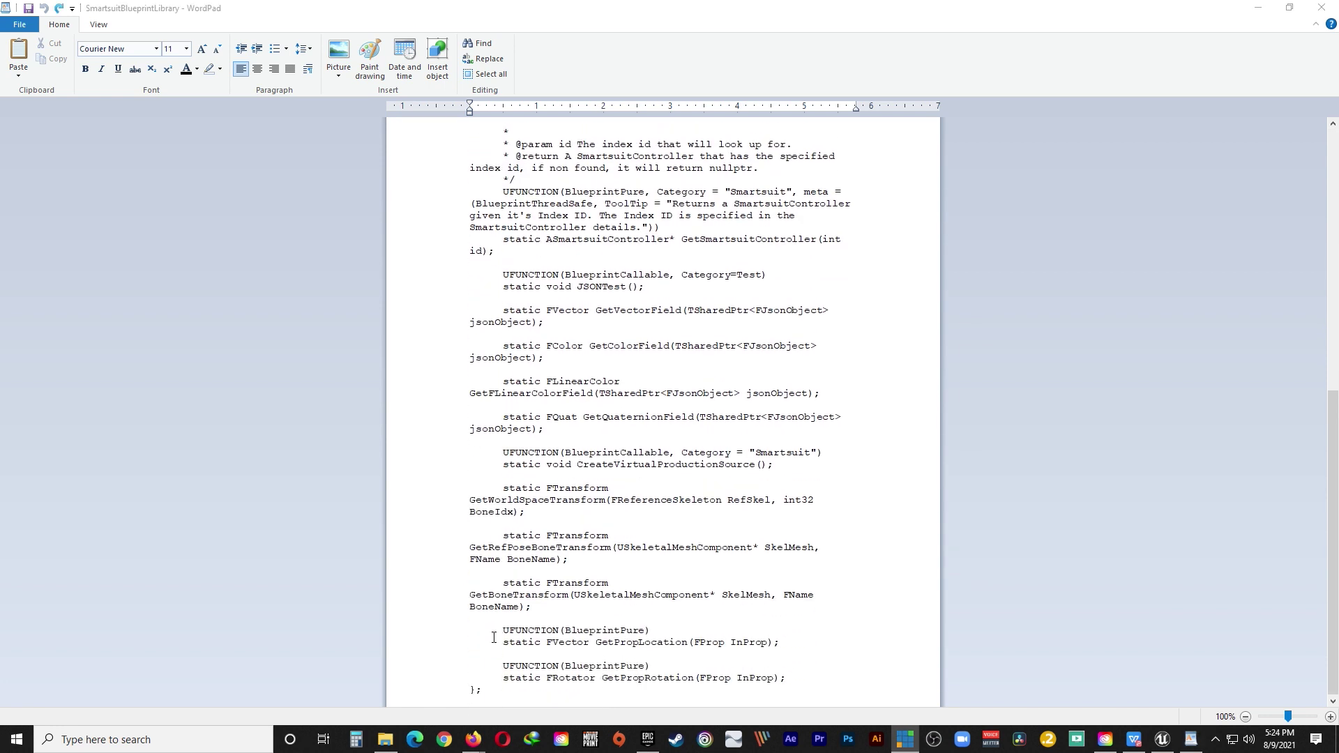
click(645, 630)
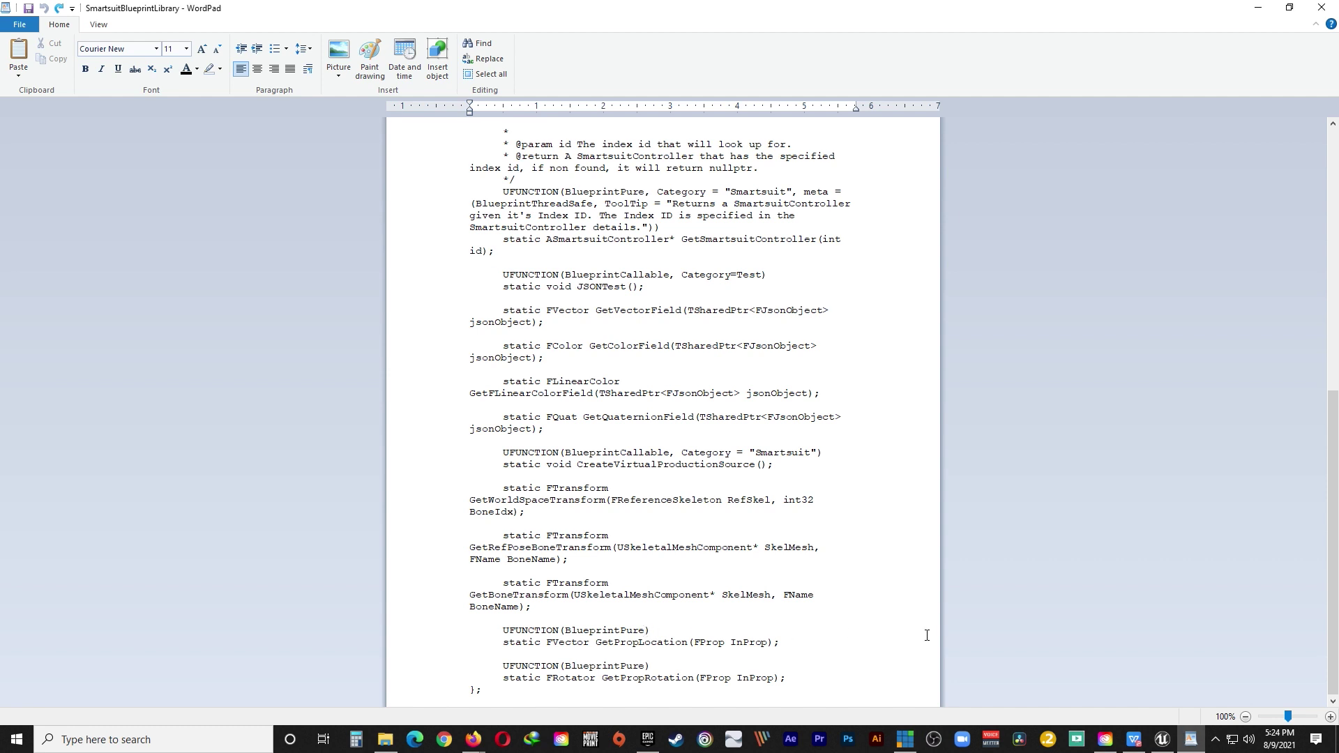
text(, Category = "Smartsuit")
text(, Category = "Smartsuit")
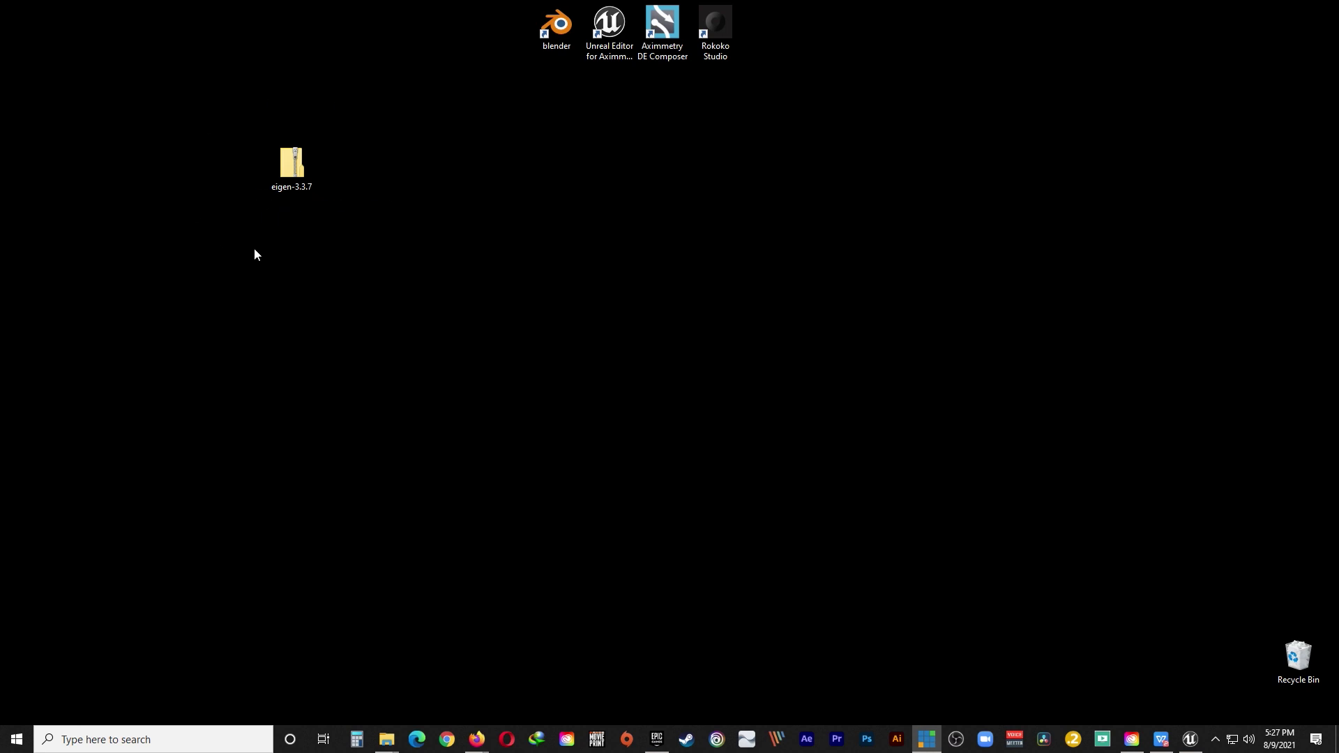
Step: Extract the eigen-3.3.7 archive onto the desktop
right_click(290, 166)
click(337, 193)
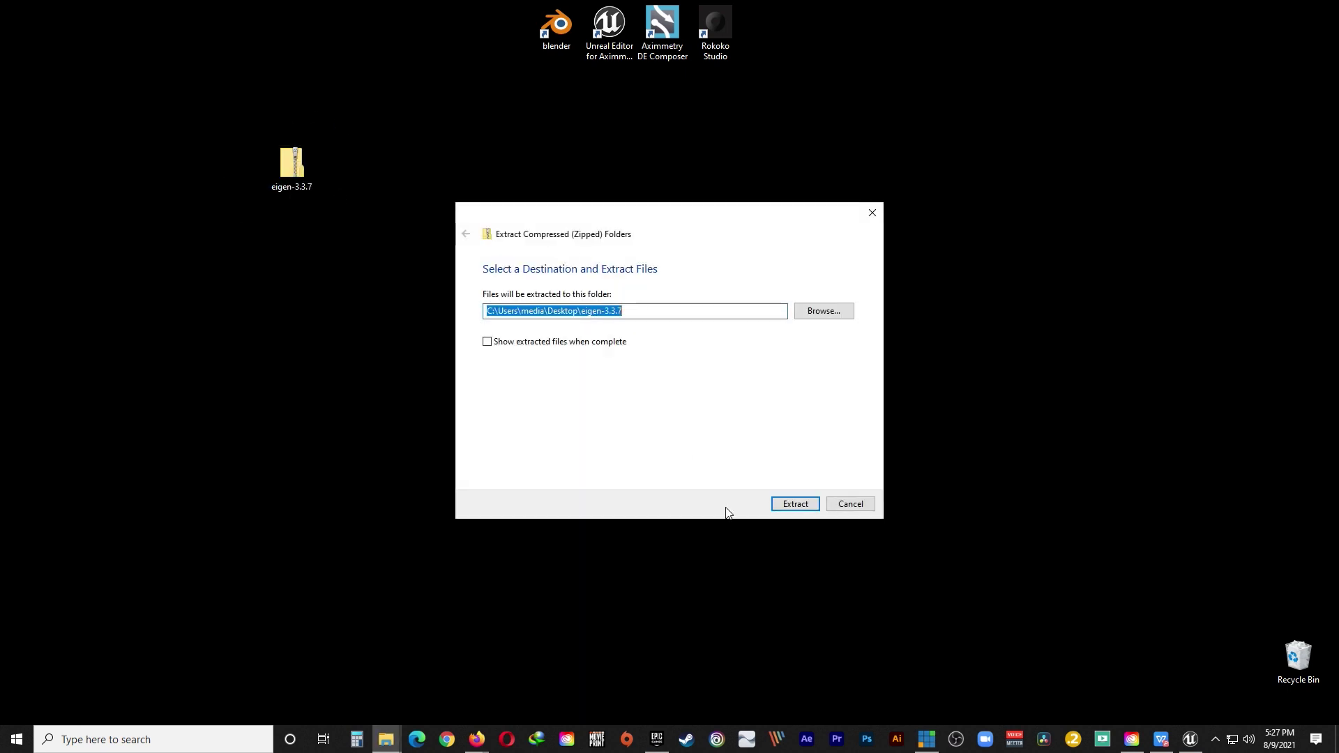
click(792, 501)
Step: In eigen-3.3.7\Eigen, select the files from Cholesky through UmfPackSupport
double_click(18, 30)
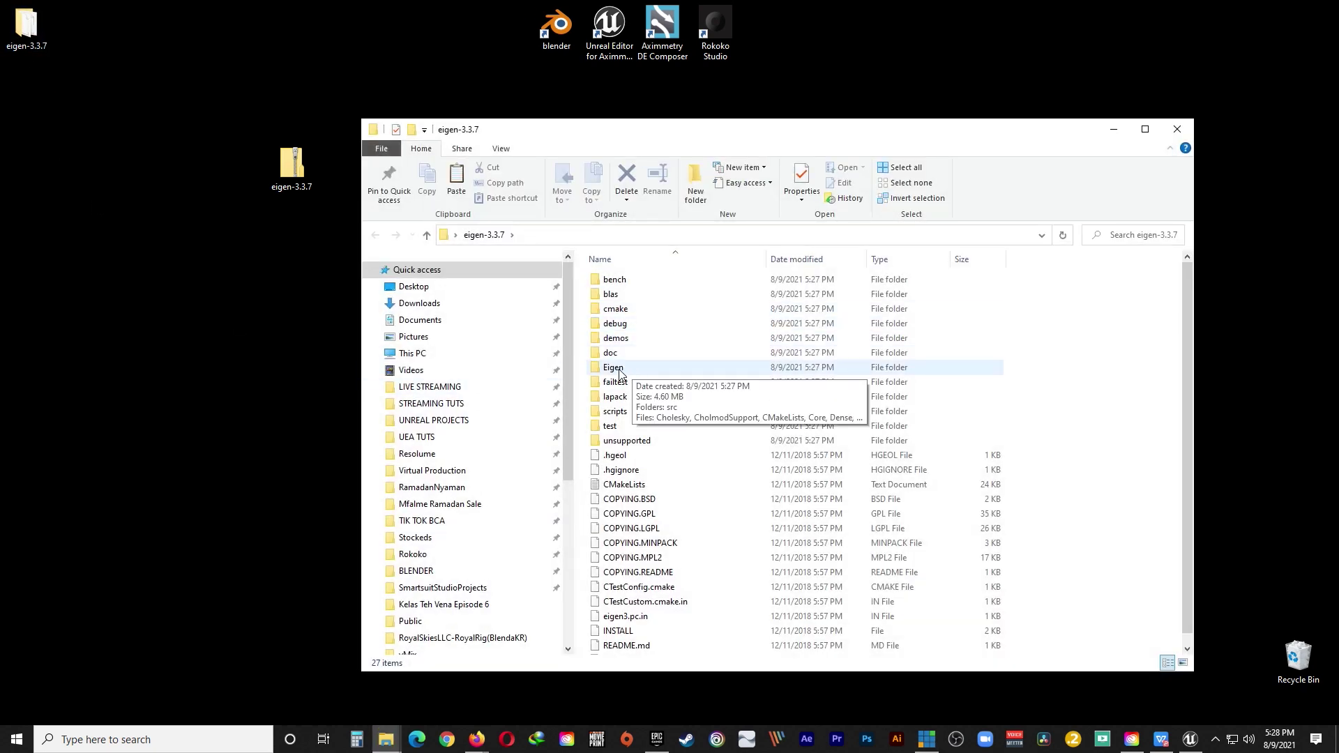
double_click(620, 369)
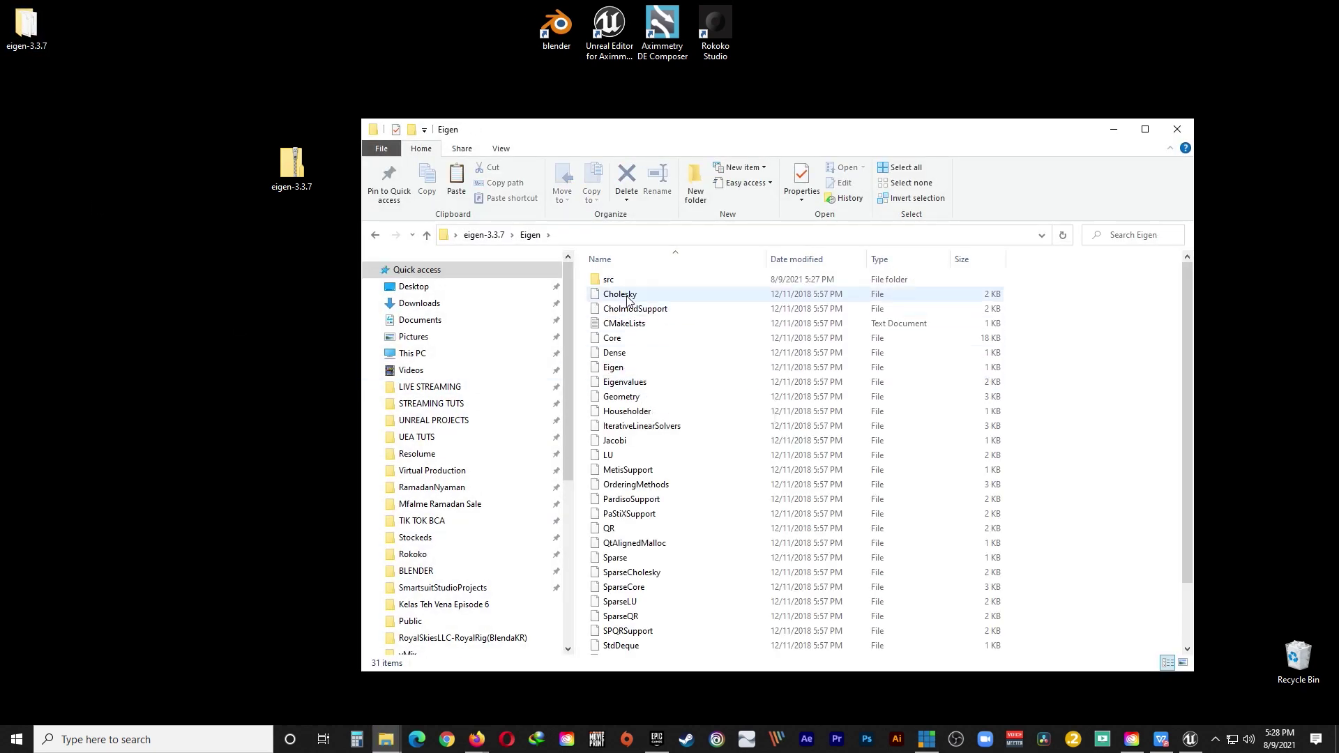
click(628, 300)
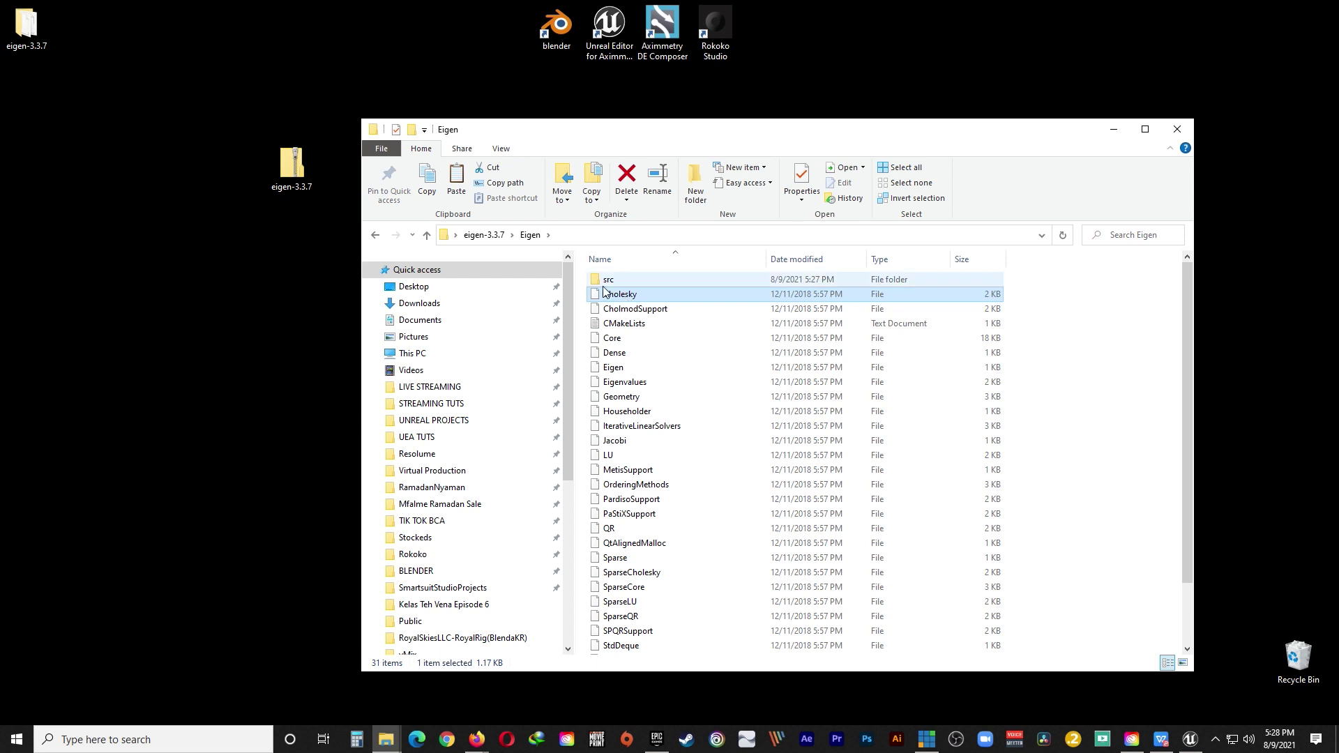
scroll(650, 432, down, 2)
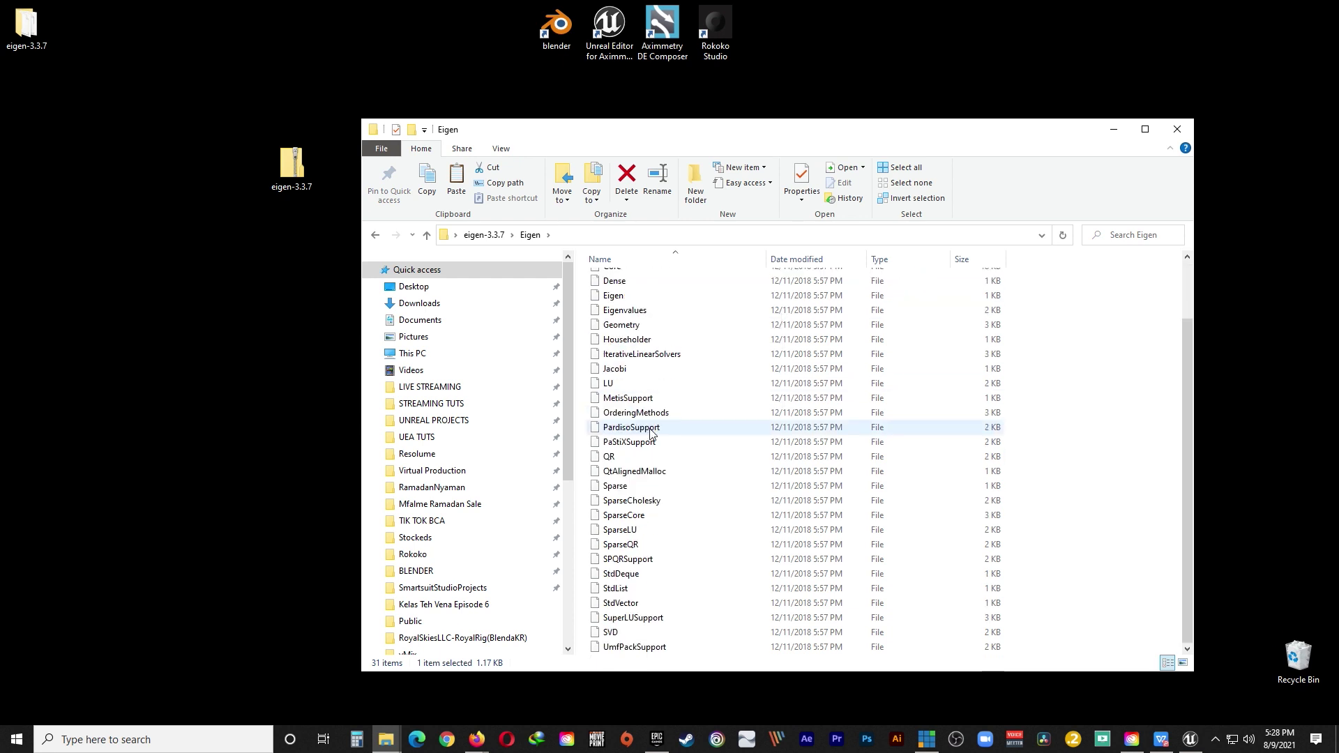
shift+click(663, 647)
scroll(713, 557, up, 2)
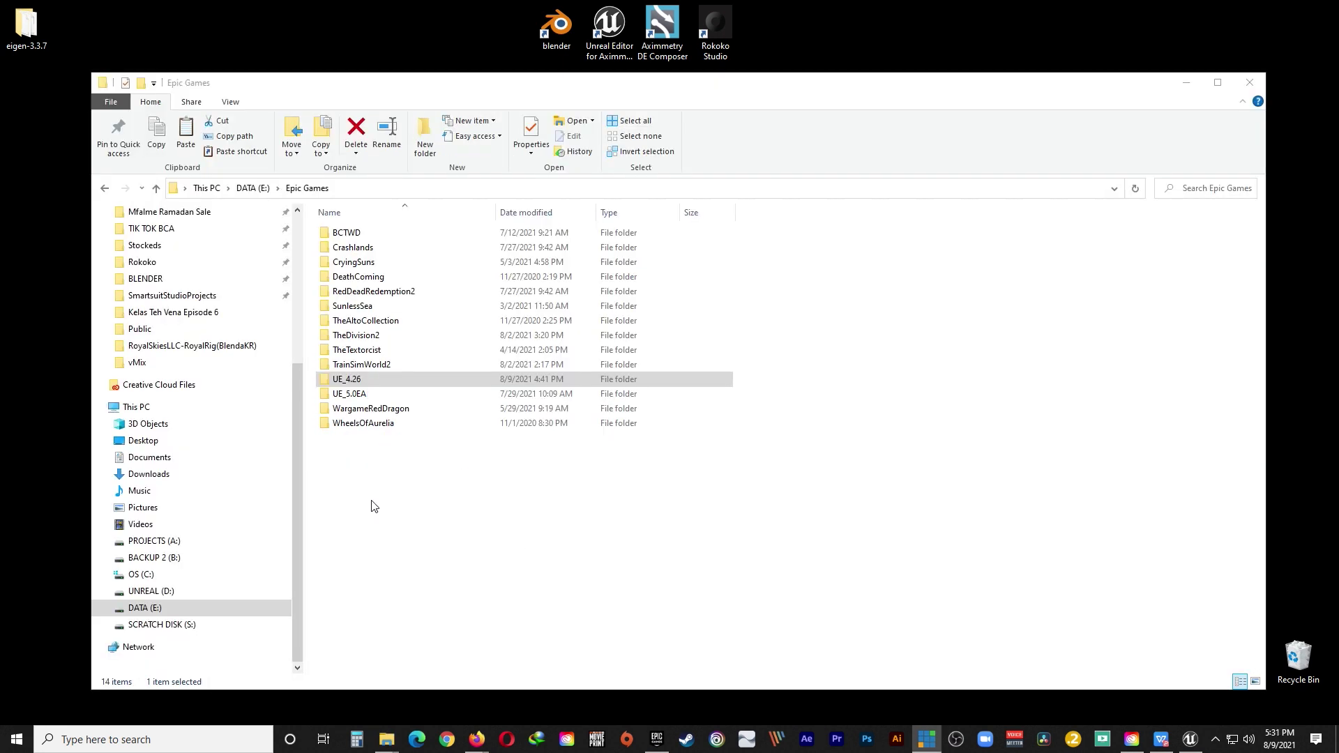
Step: Navigate into UE_4.26\Engine\Source\ThirdParty\Eigen\Eigen
click(366, 384)
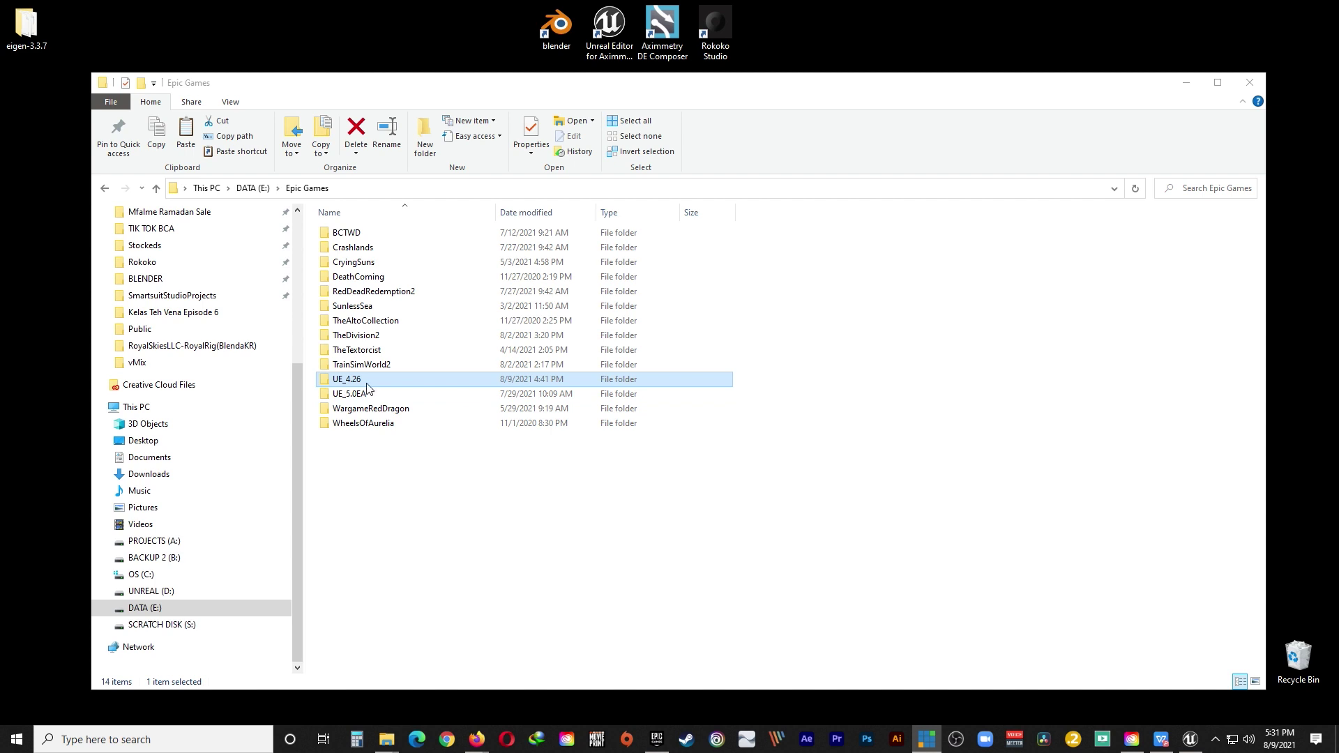
double_click(352, 382)
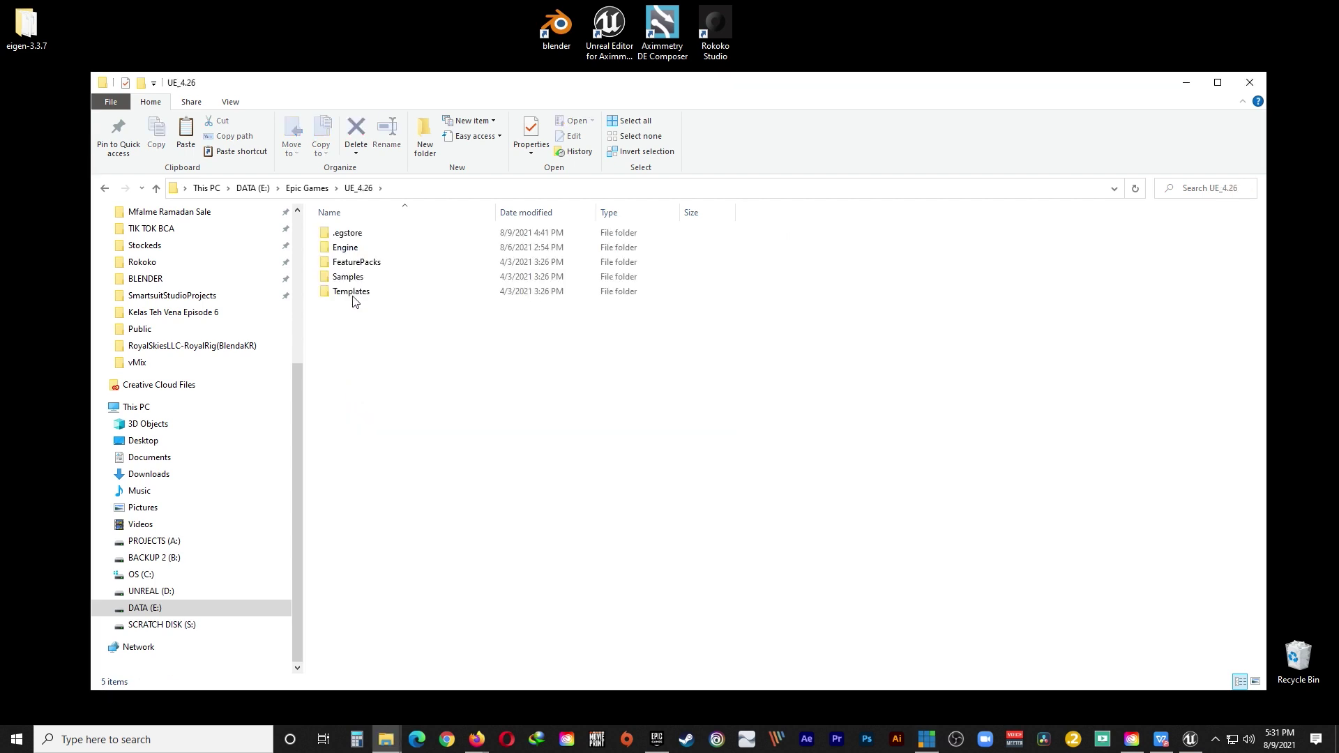
double_click(352, 249)
double_click(354, 413)
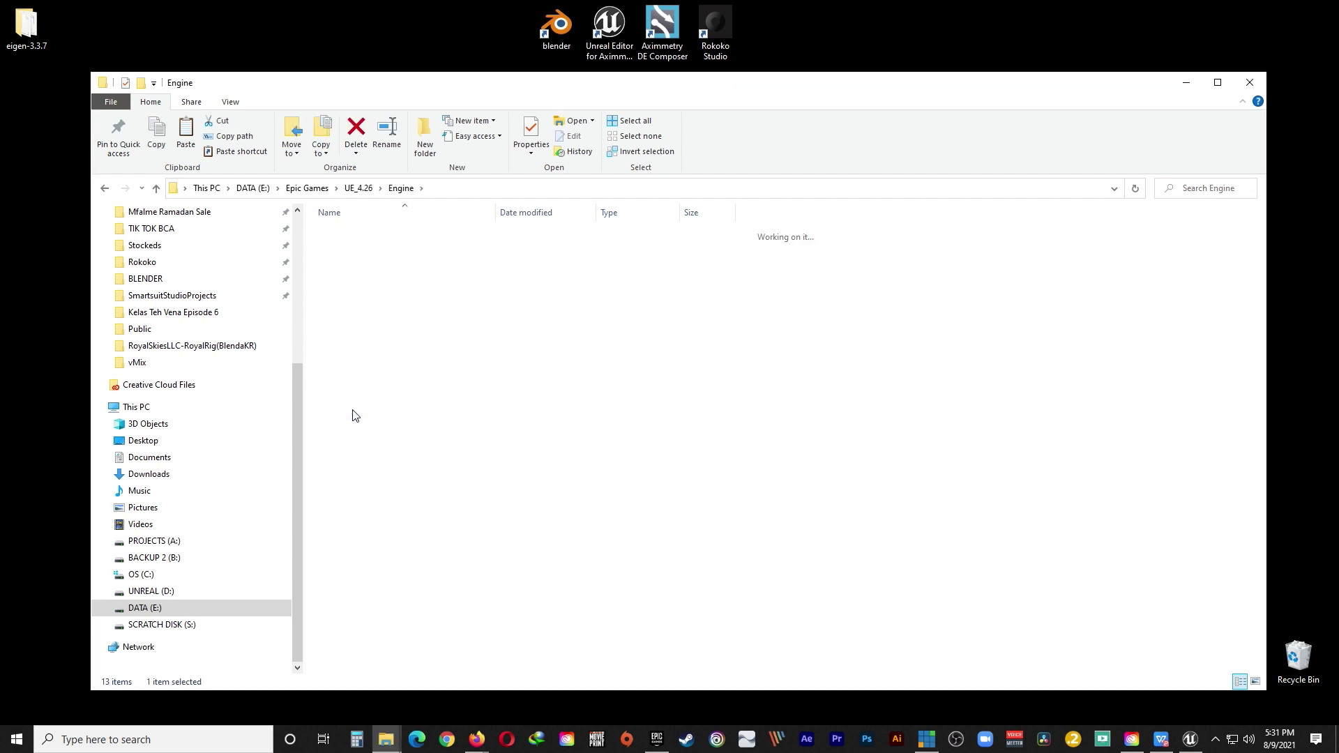
double_click(351, 292)
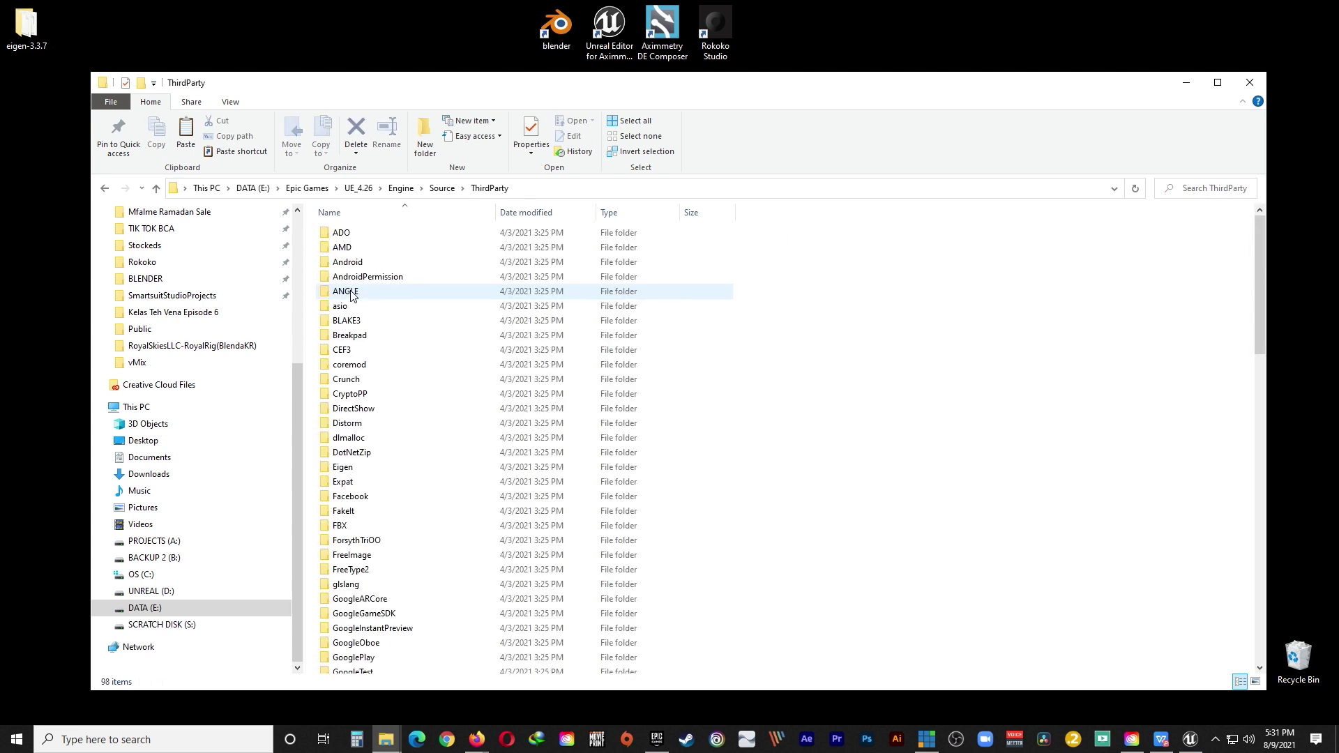
double_click(343, 468)
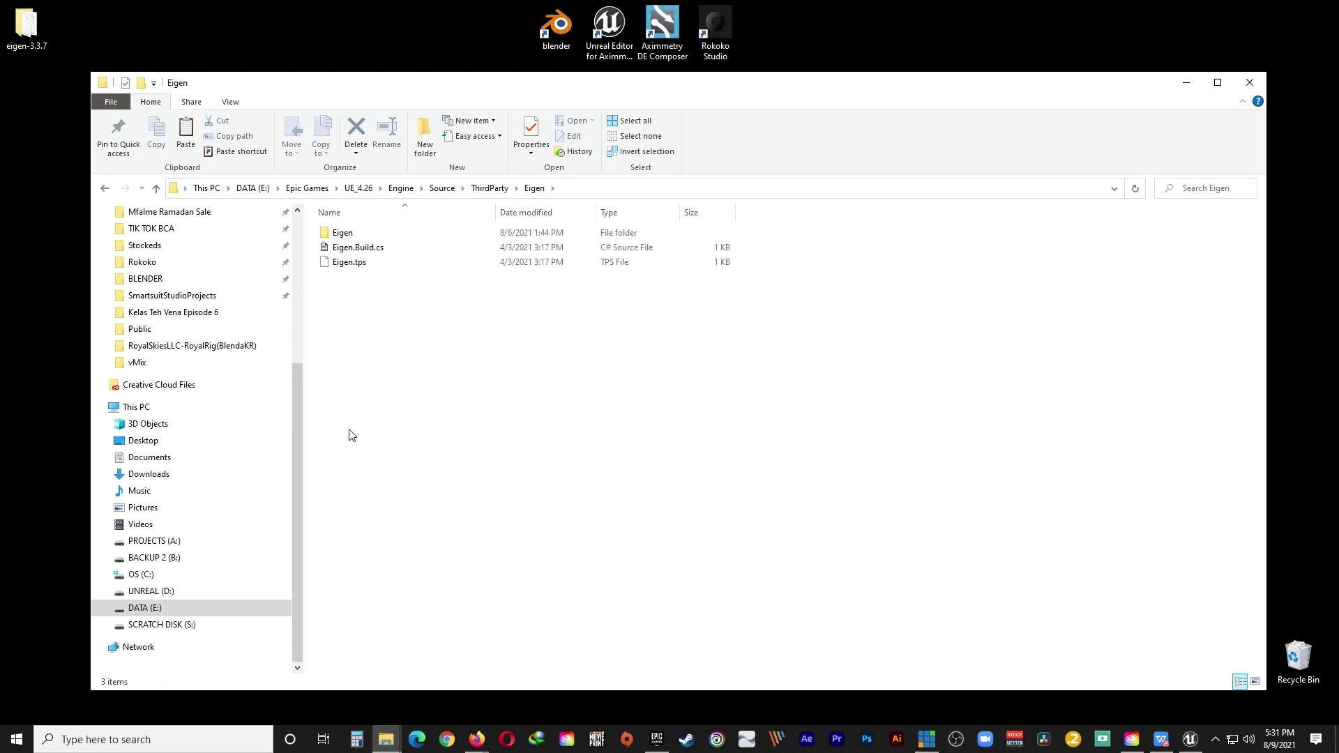
double_click(355, 236)
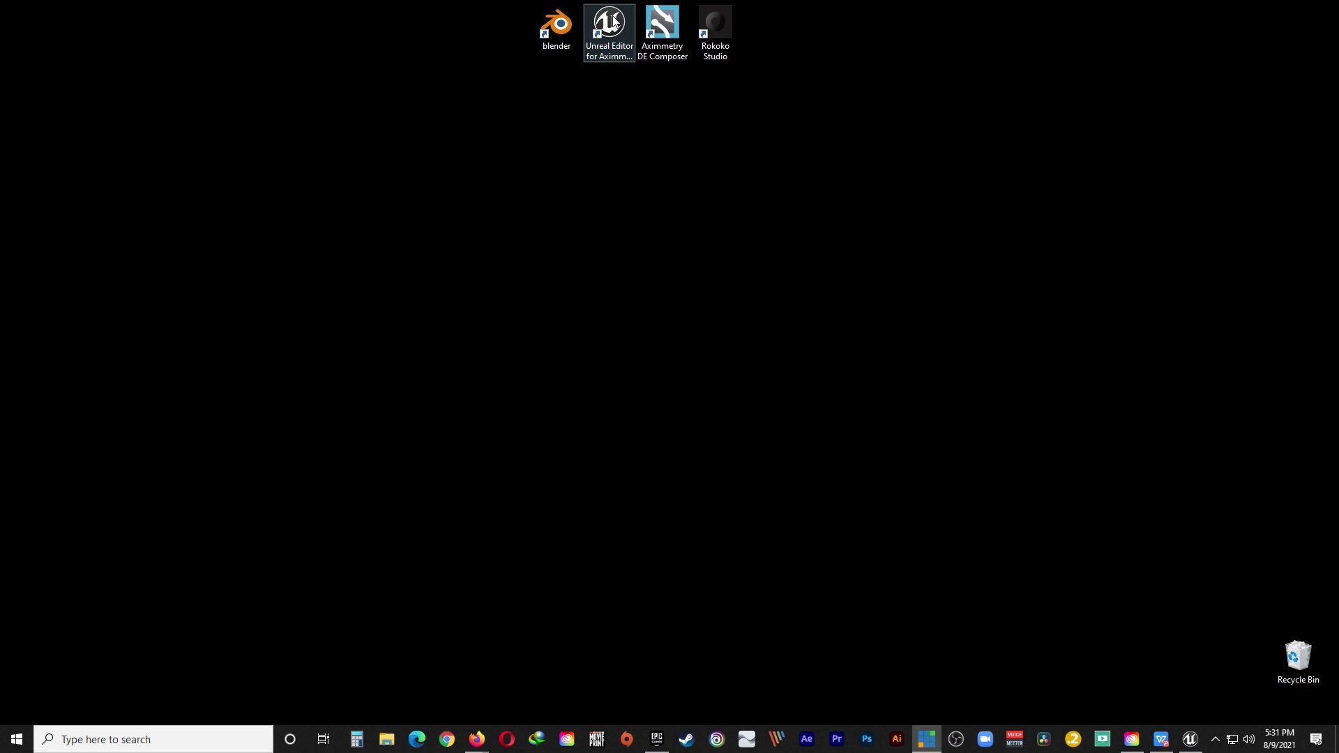
Step: Create a blank Games project named RokokoTest and open it
double_click(610, 23)
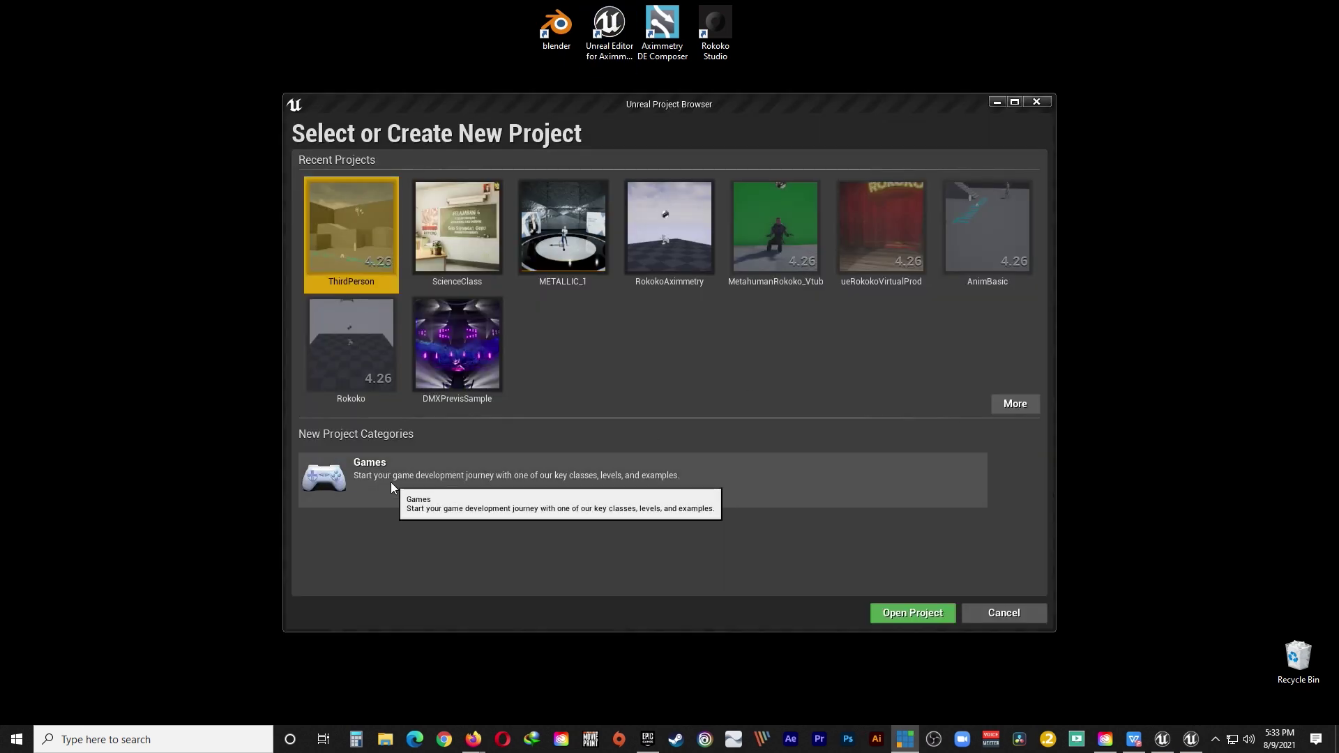
double_click(407, 476)
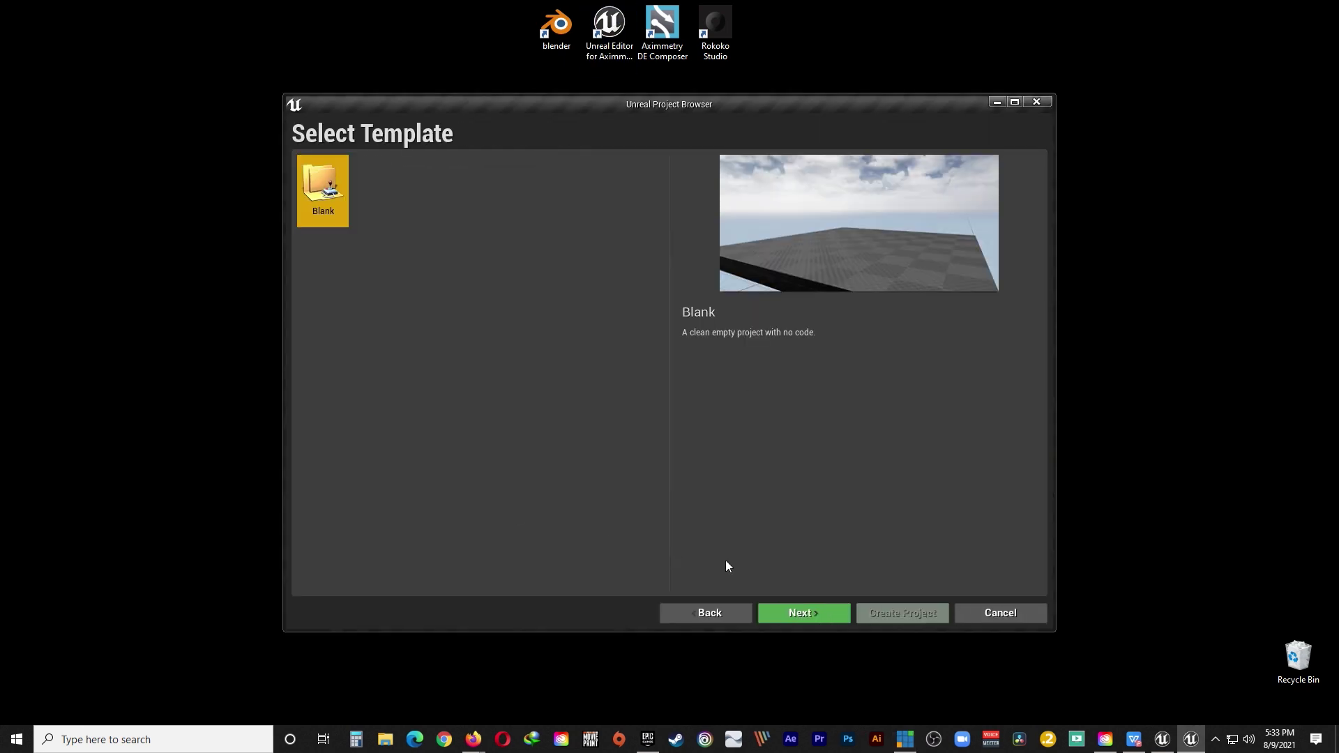
click(802, 613)
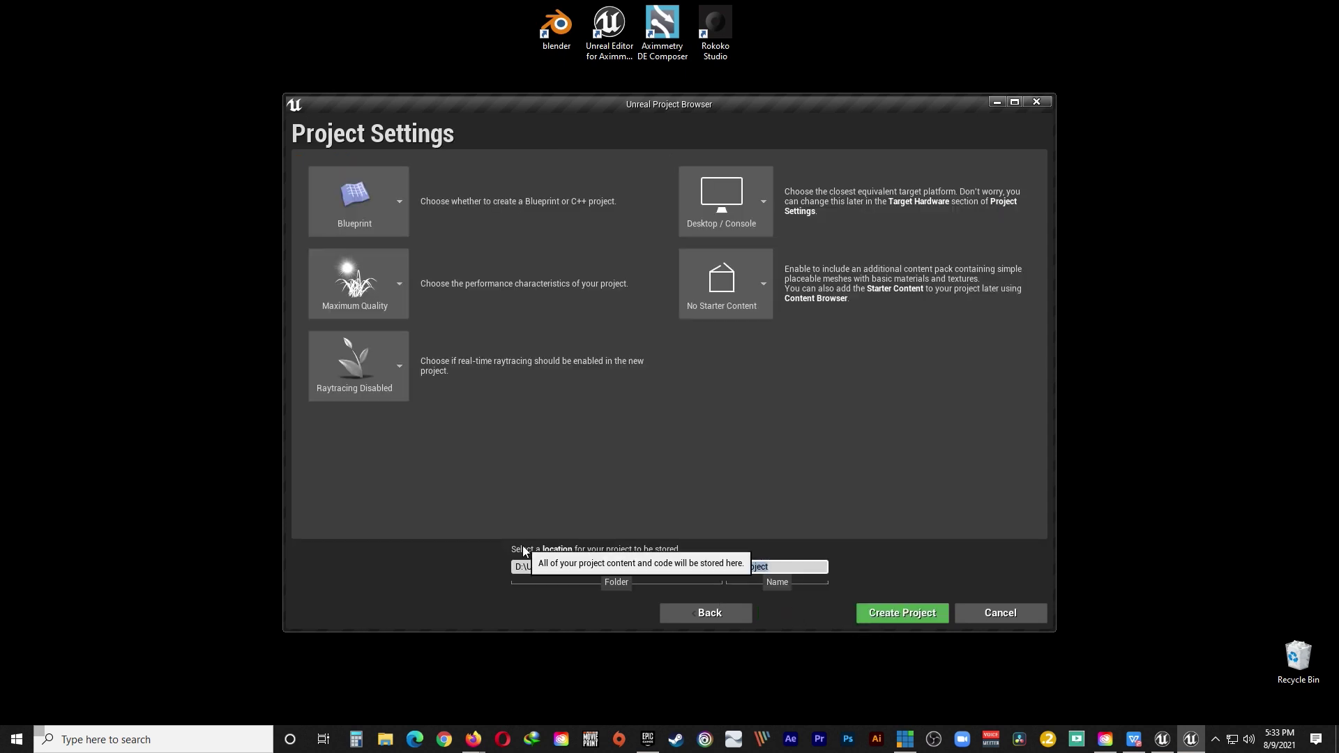
key(BackSpace)
text(RokokoT)
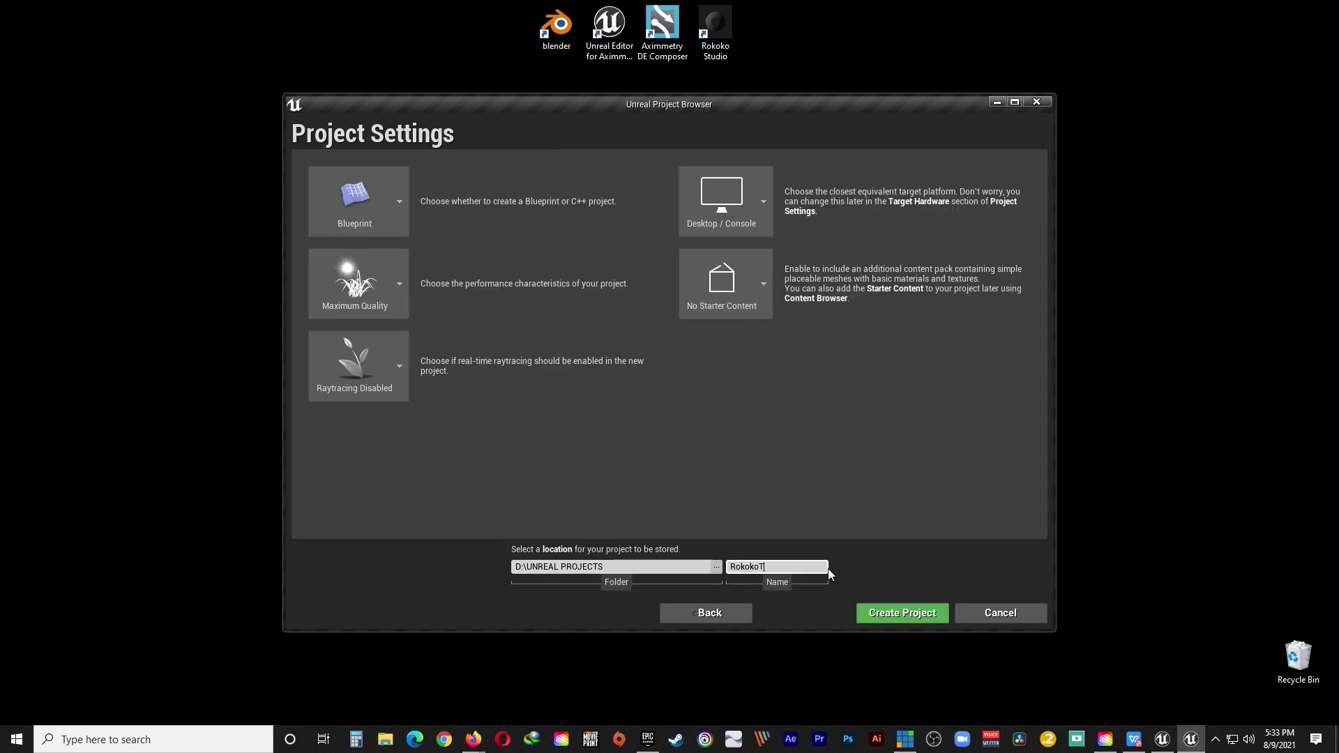
text(est)
key(Return)
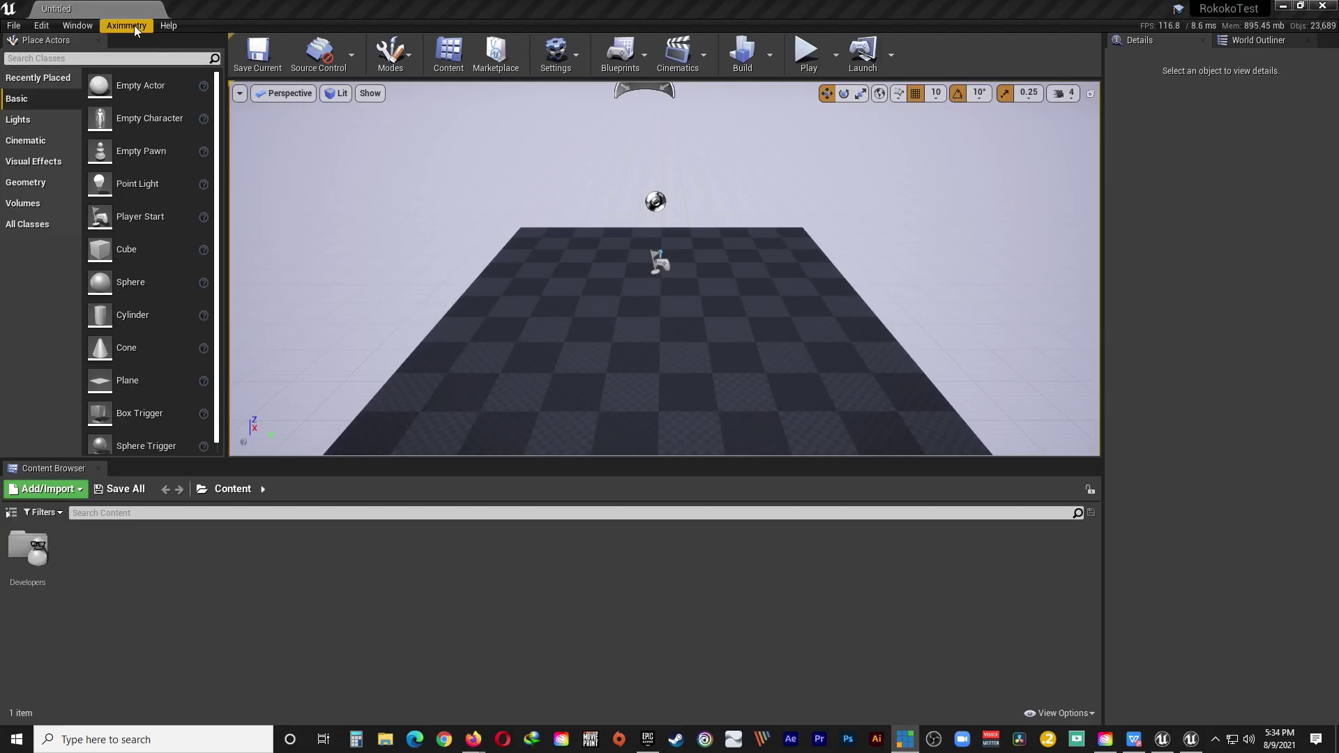
click(134, 25)
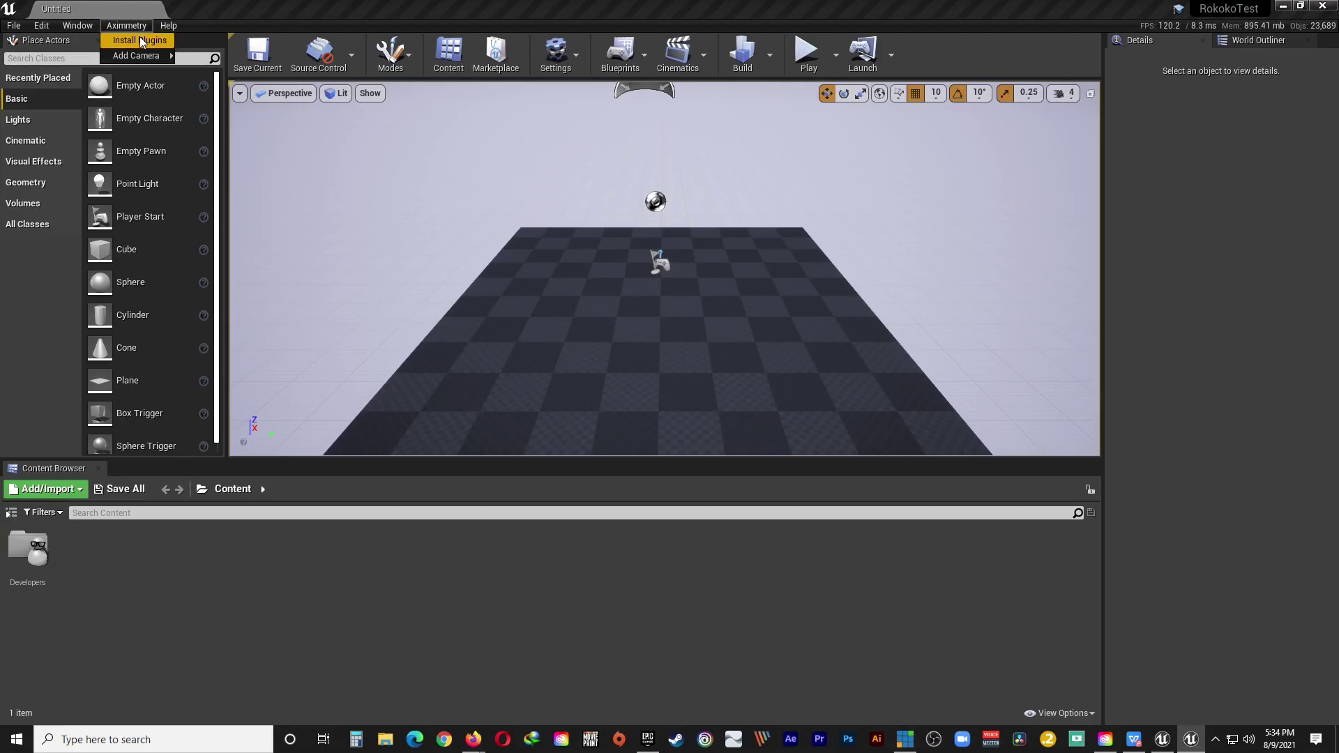
Step: Install the Aximmetry plugins, then enable Rokoko Studio Live in Plugins, accepting the beta warning
click(139, 41)
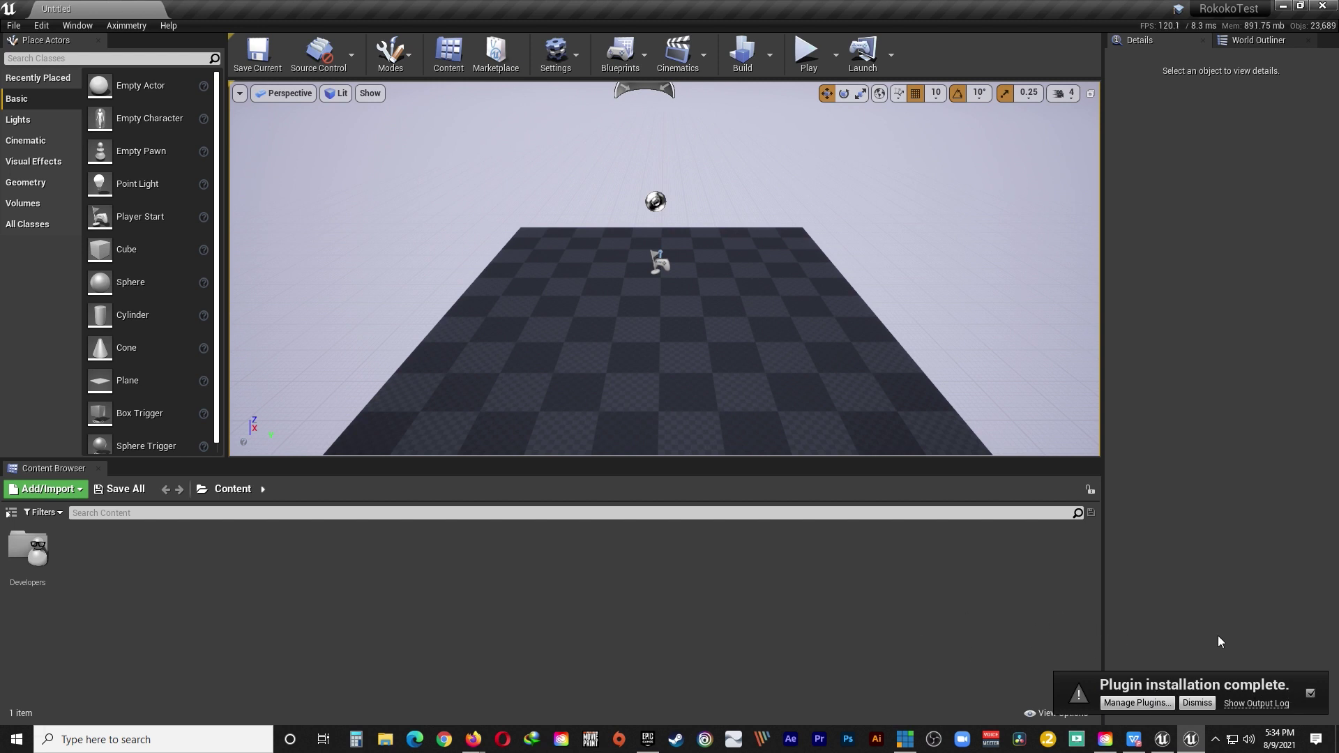
click(576, 56)
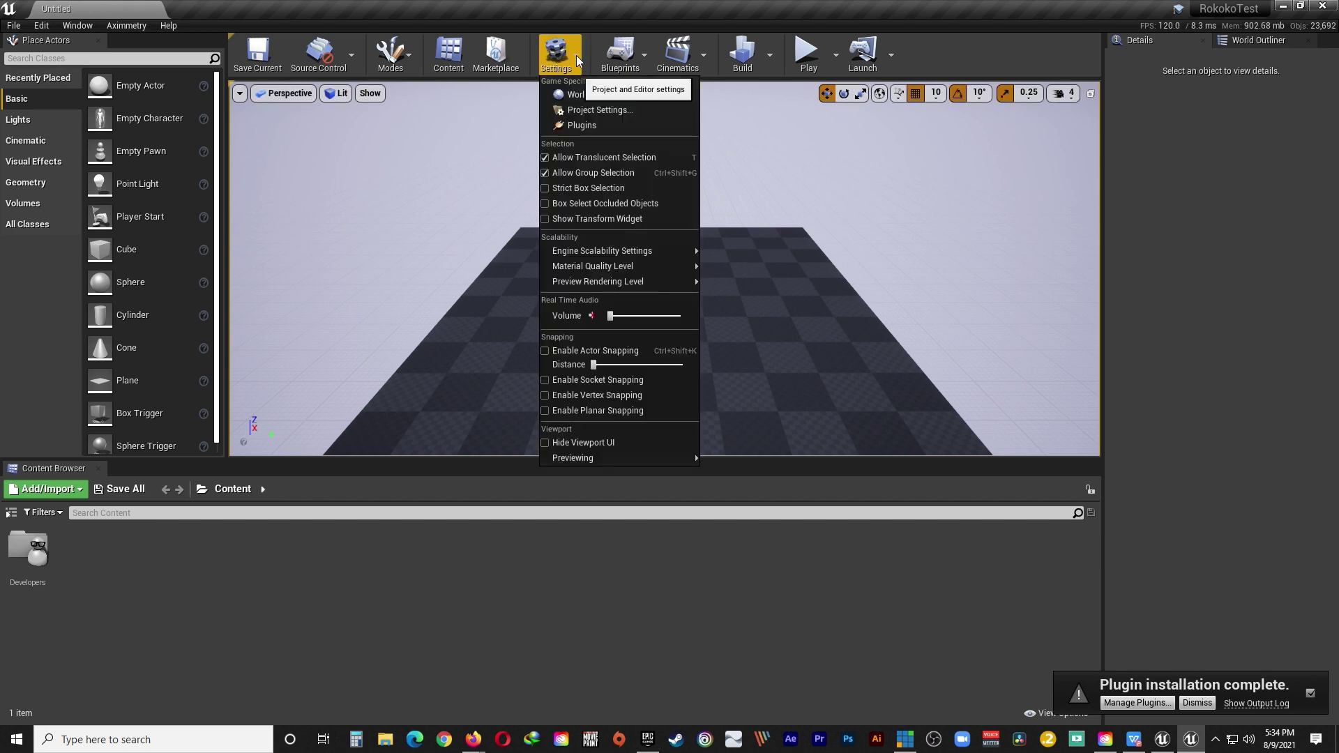
click(588, 126)
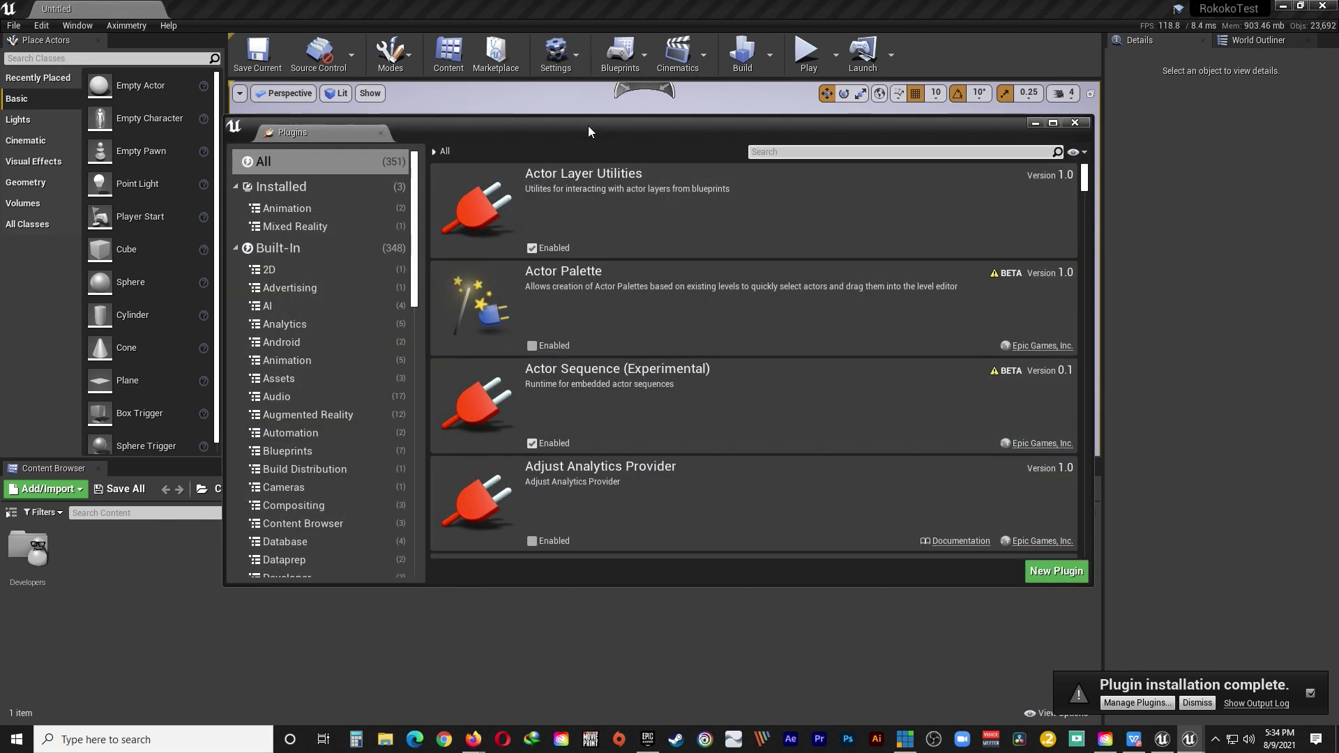
click(810, 153)
text(rokoko)
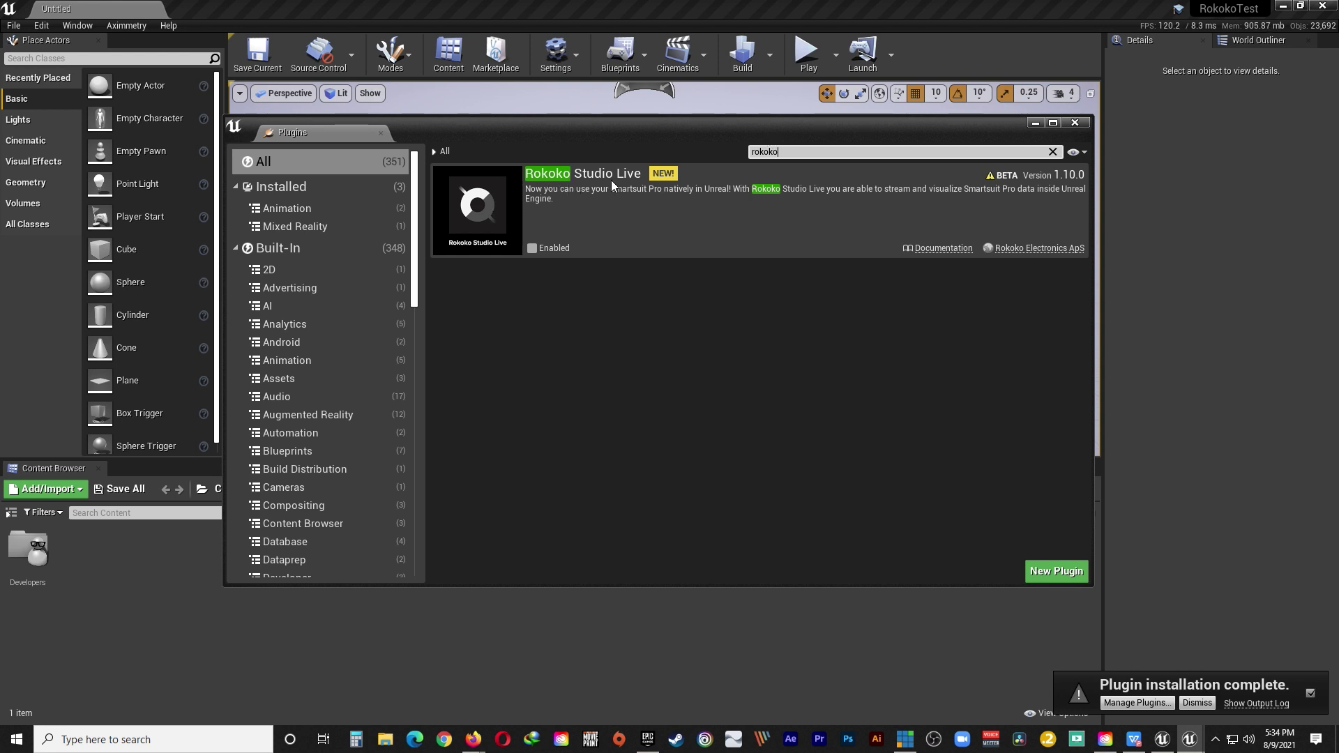
click(533, 248)
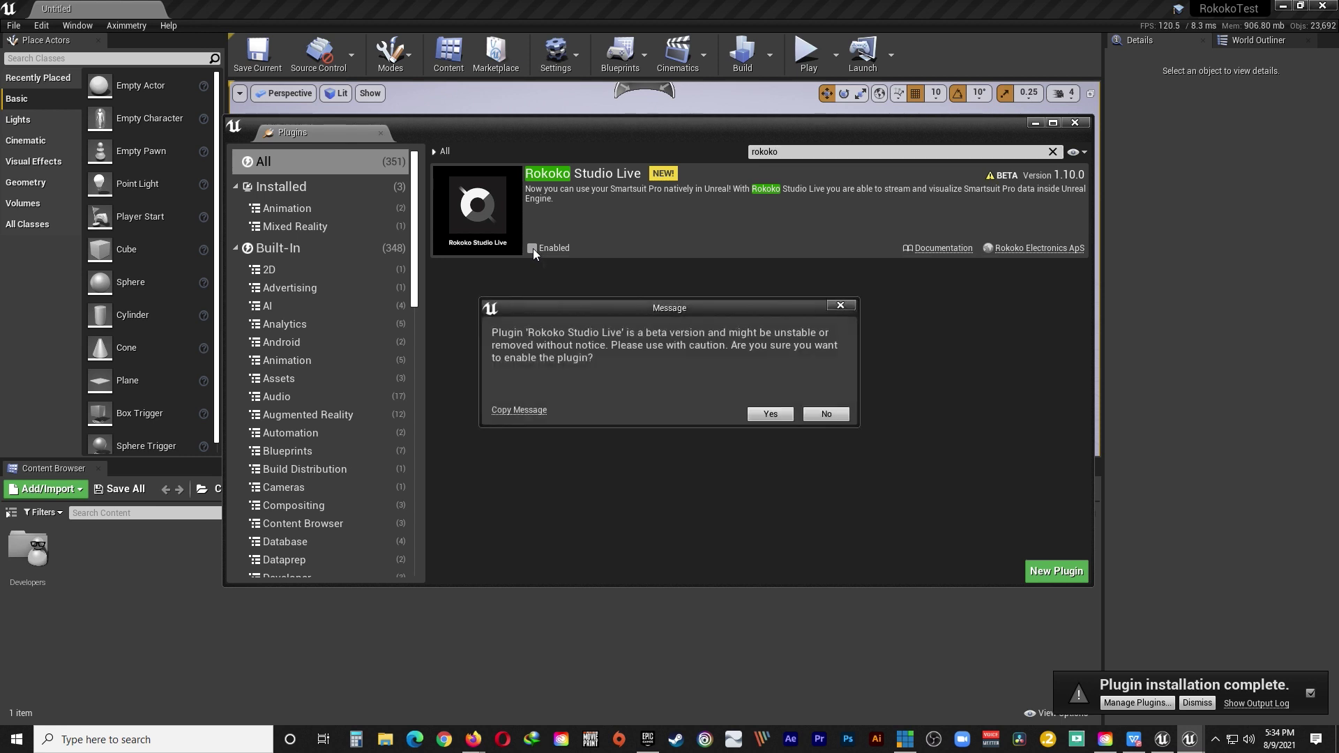
click(771, 414)
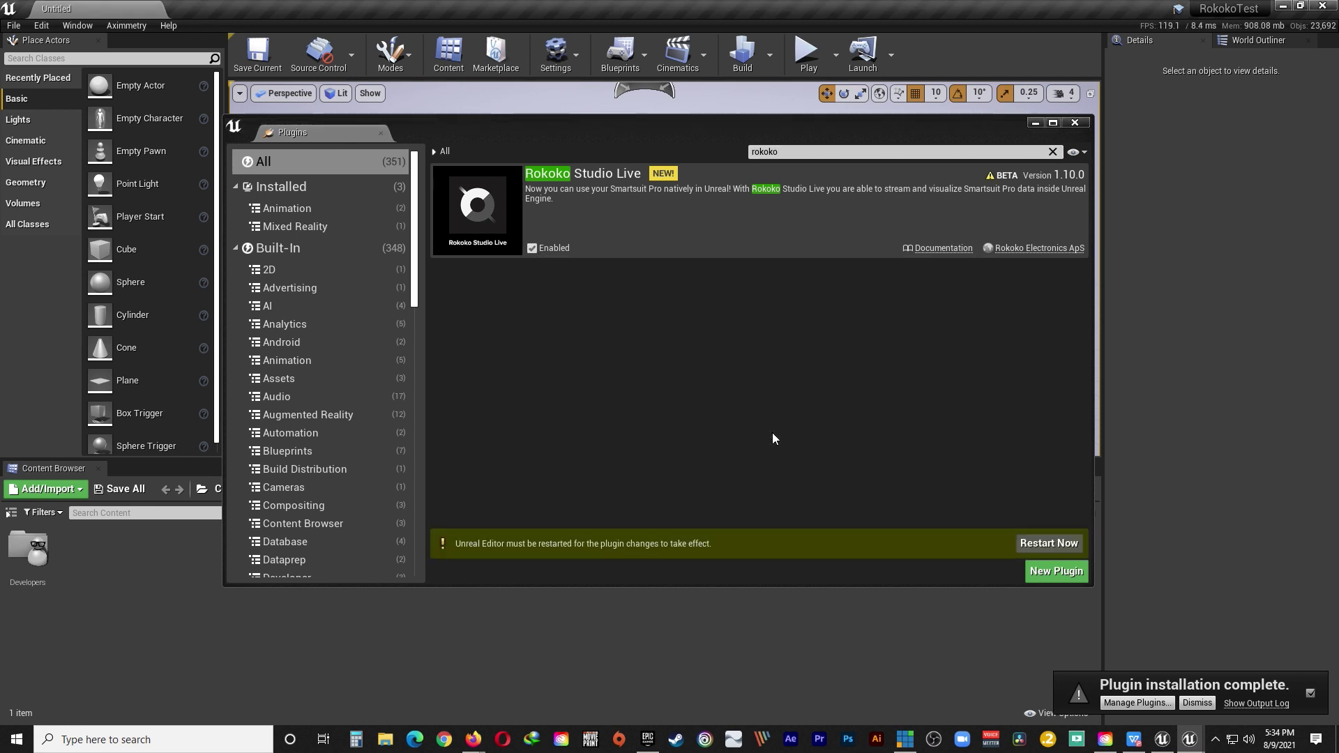